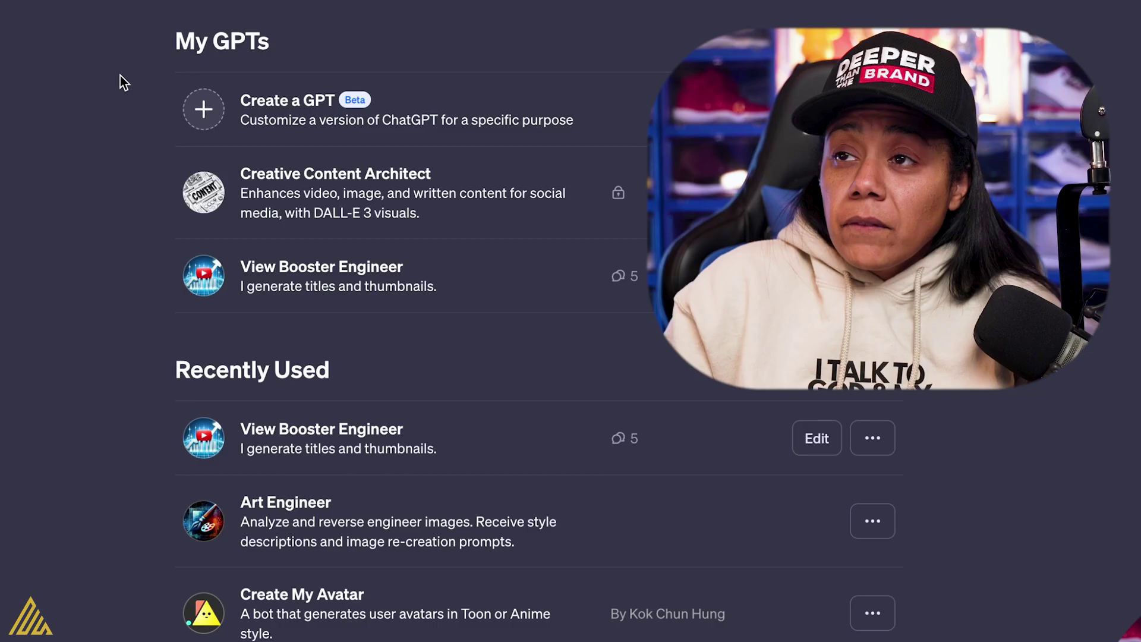
scroll(565, 172, down, 1)
scroll(550, 178, up, 2)
scroll(155, 95, up, 1)
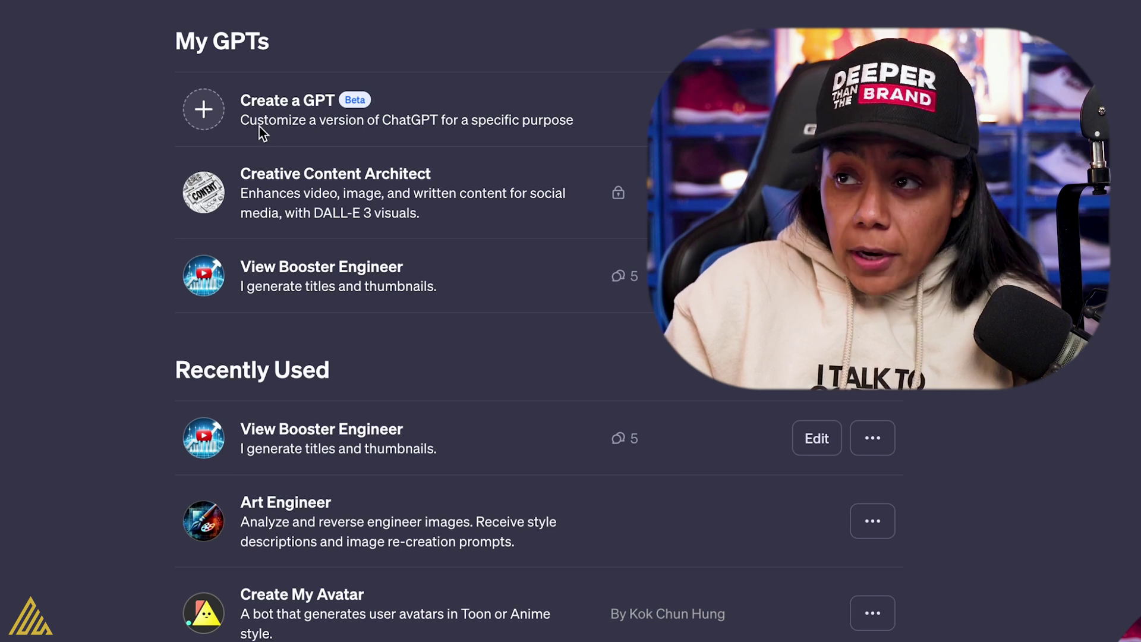
scroll(284, 194, down, 2)
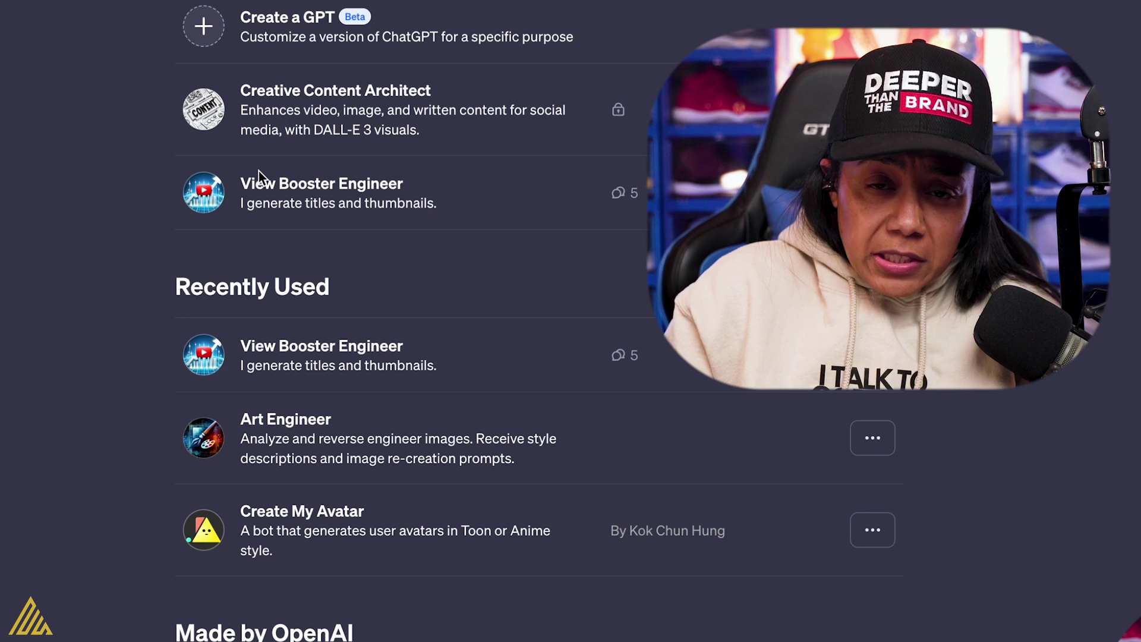
scroll(270, 154, down, 1)
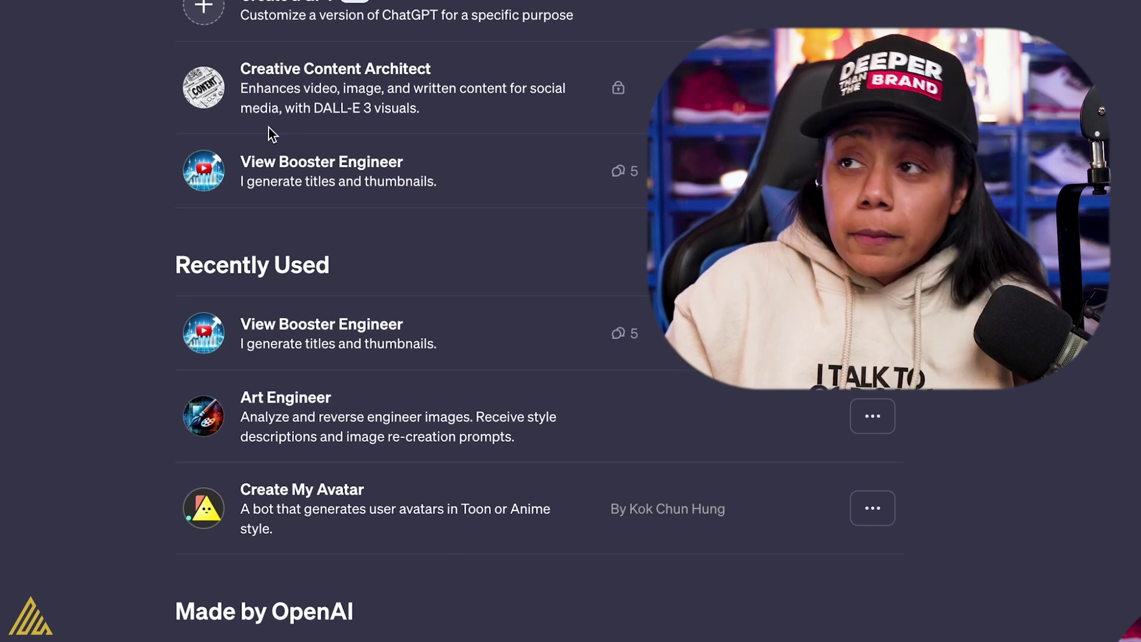
scroll(269, 127, down, 2)
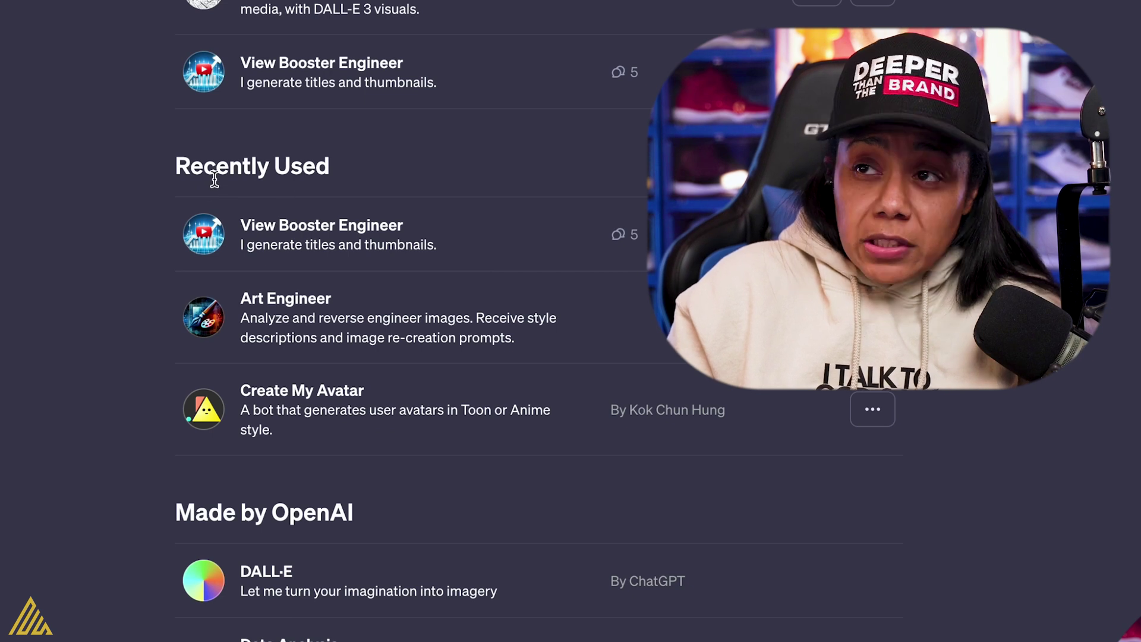
scroll(262, 193, down, 2)
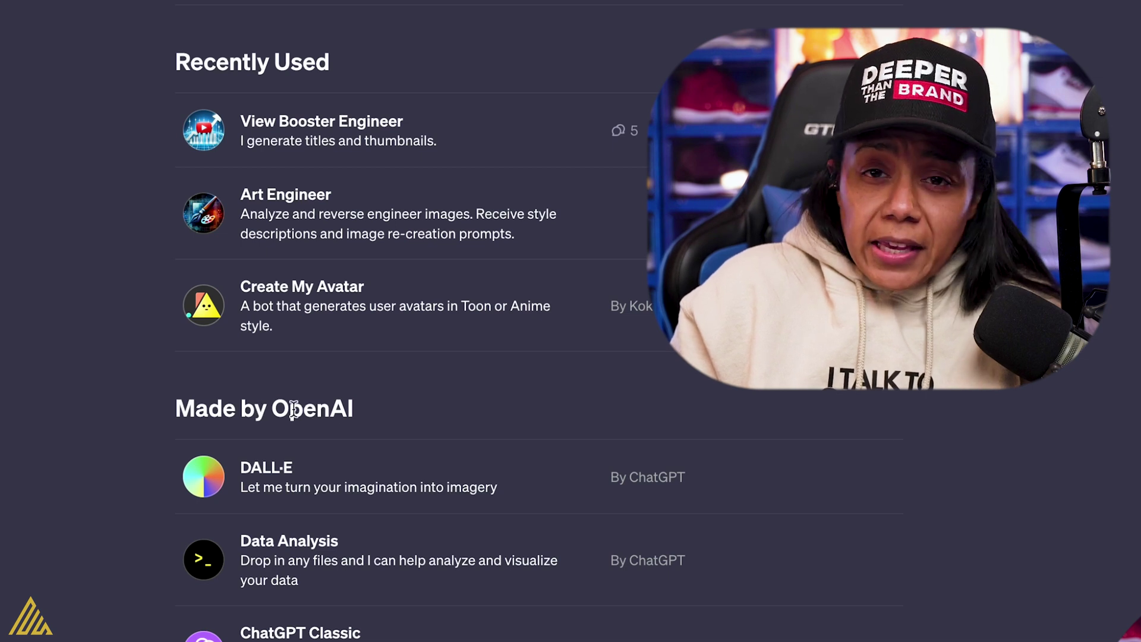
scroll(234, 350, down, 1)
scroll(244, 149, down, 2)
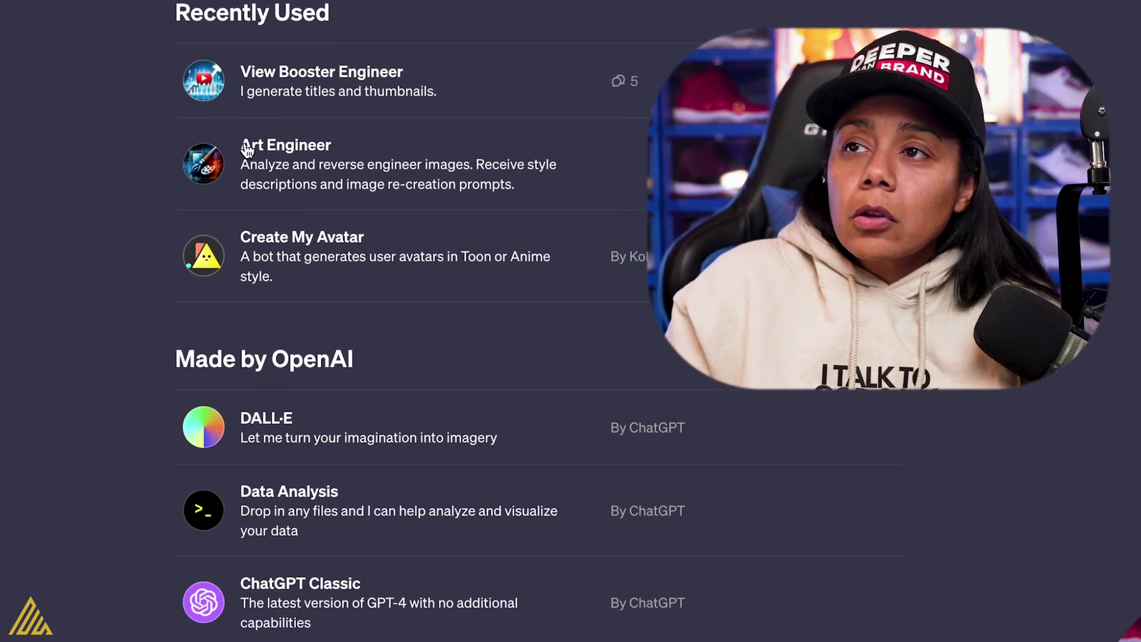
scroll(243, 153, up, 2)
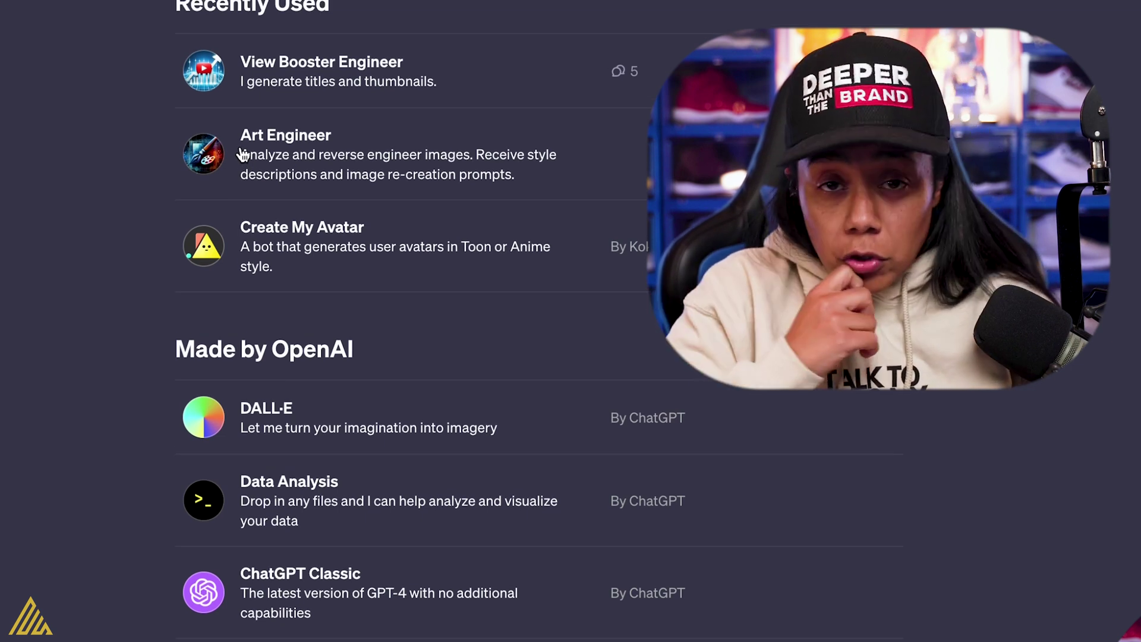
scroll(270, 102, up, 3)
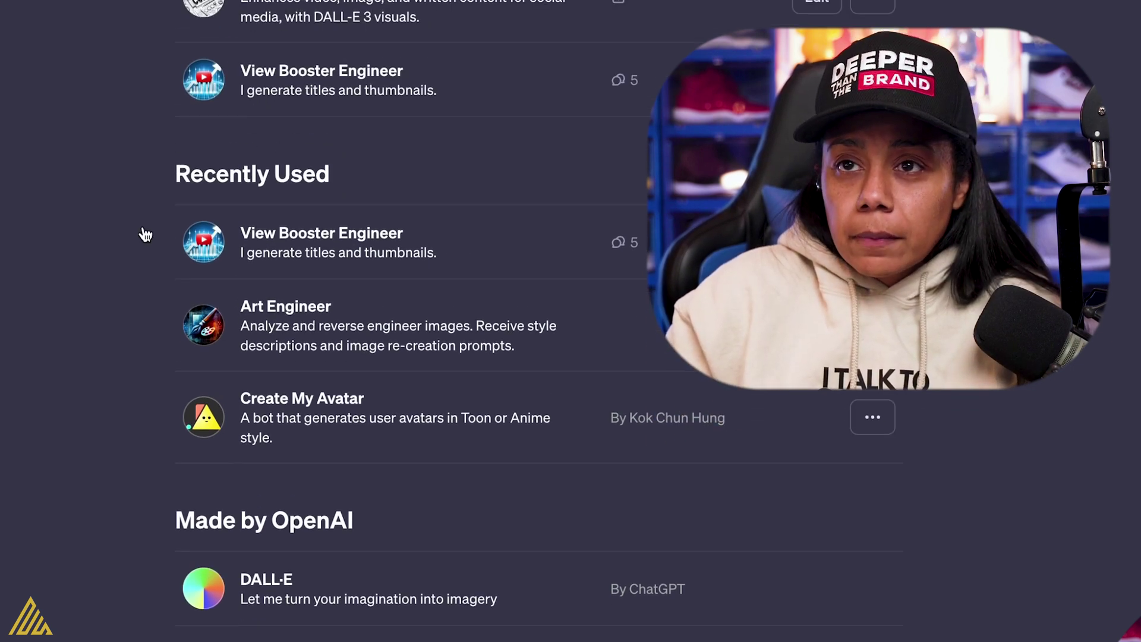
scroll(284, 285, down, 10)
scroll(284, 288, down, 3)
scroll(282, 288, up, 6)
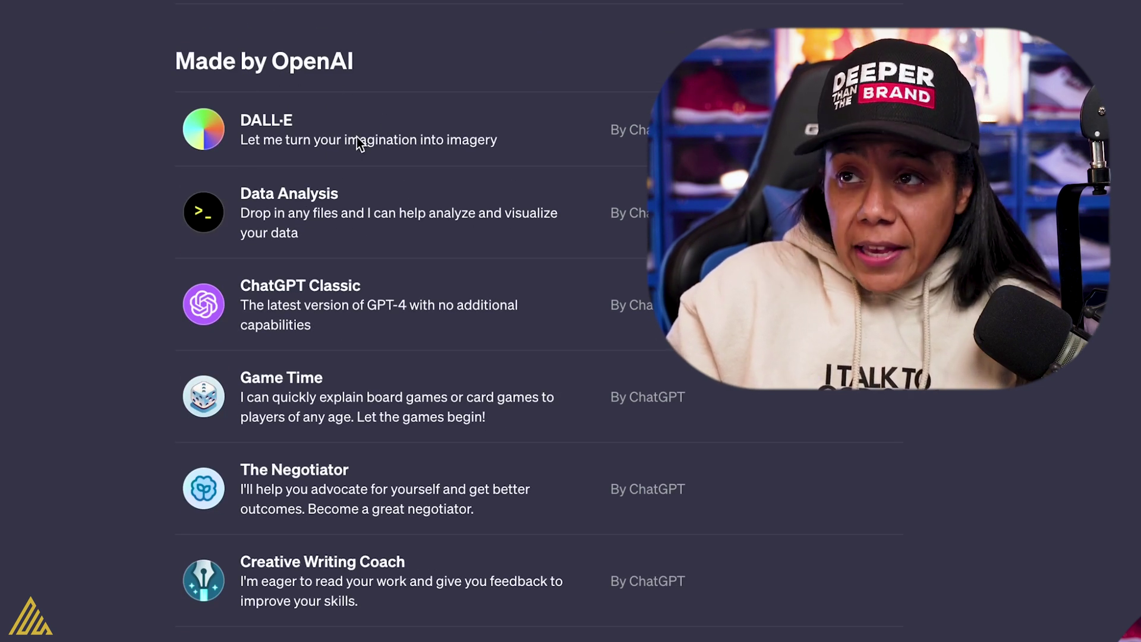
scroll(359, 144, down, 1)
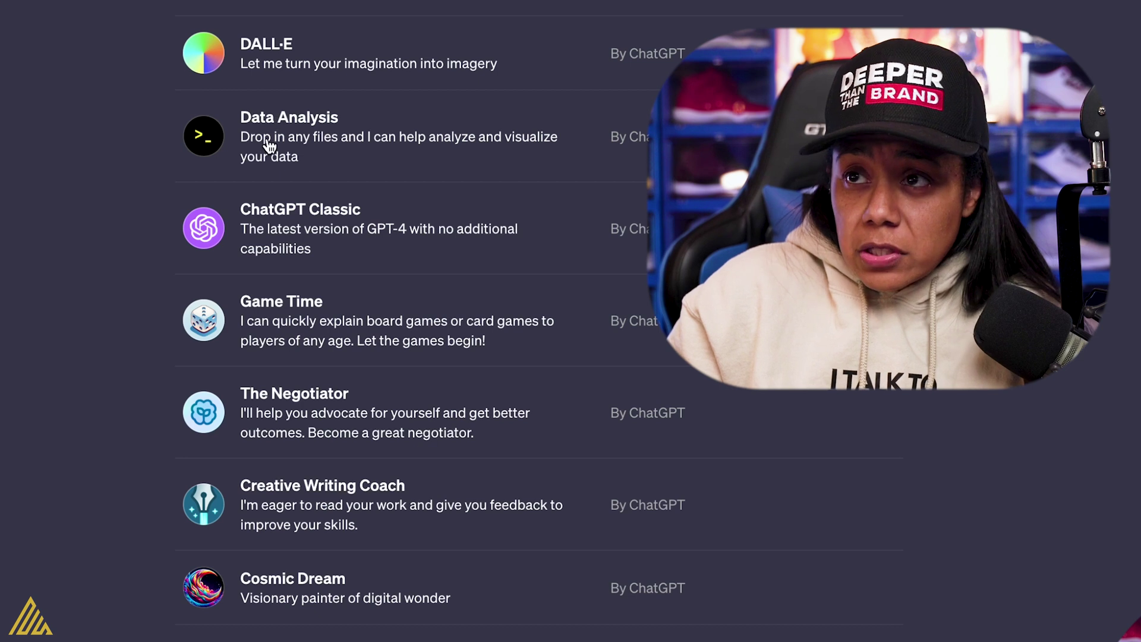
scroll(273, 149, down, 4)
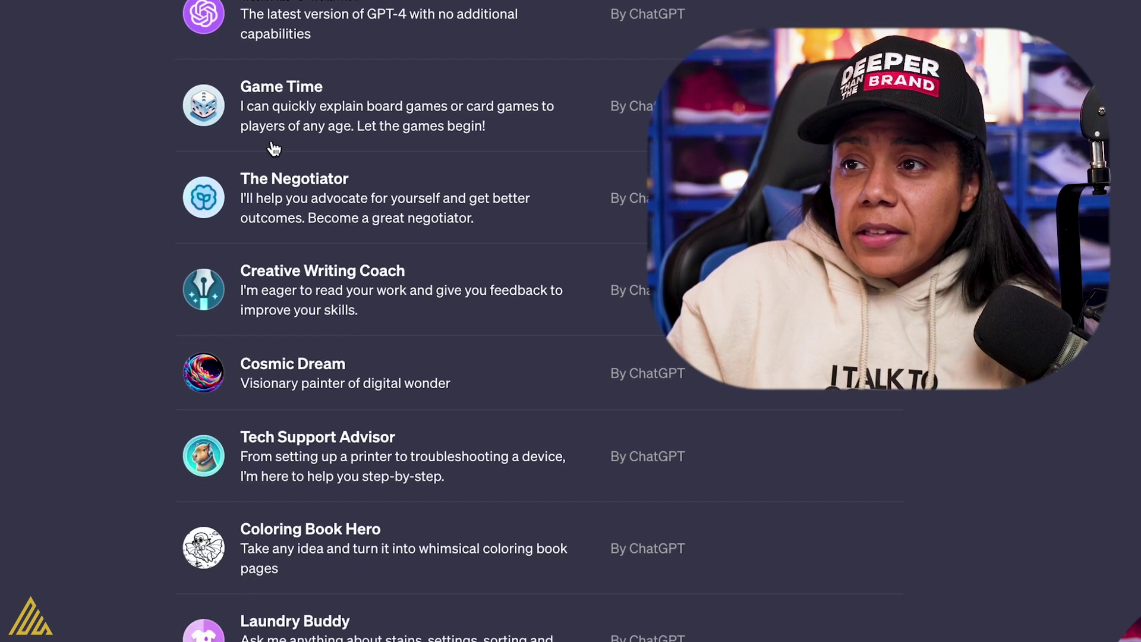
scroll(309, 428, down, 2)
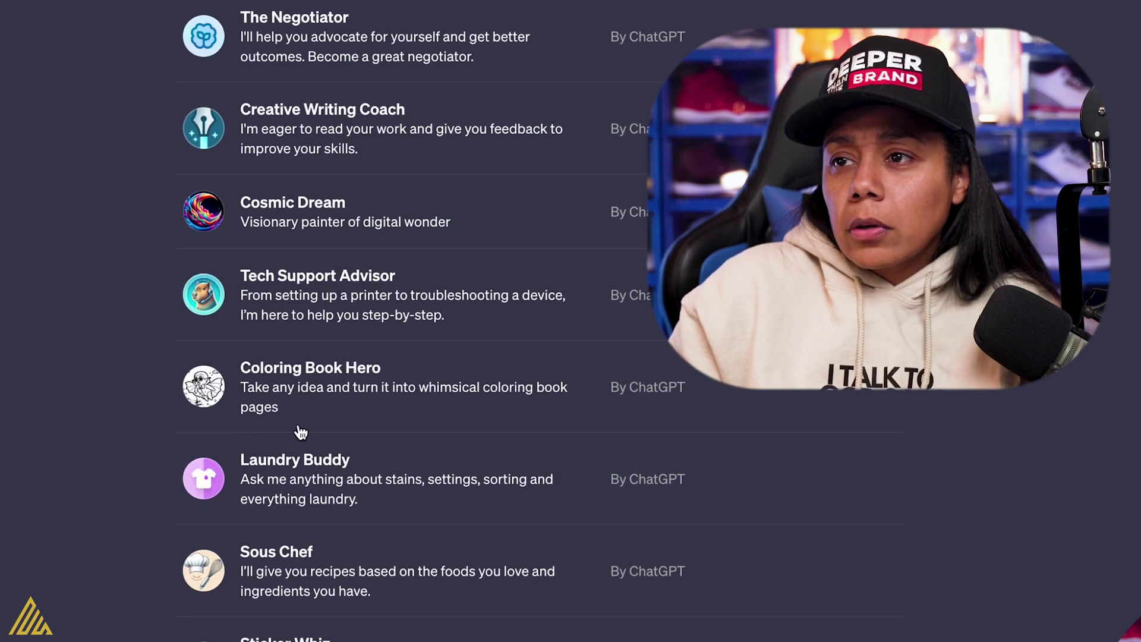
scroll(318, 463, down, 2)
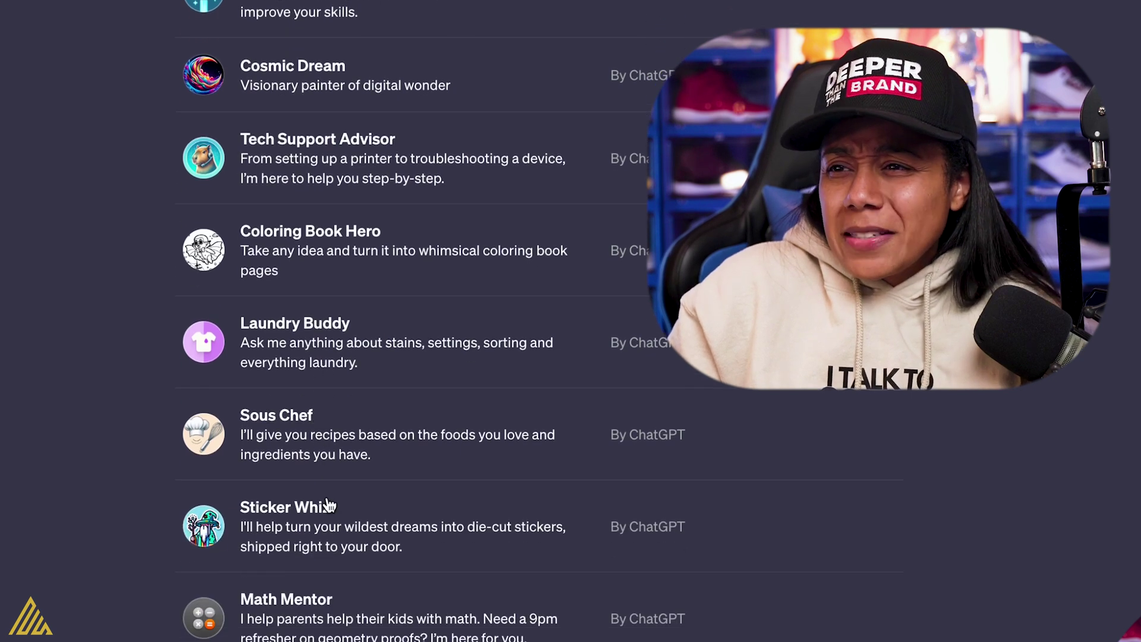
scroll(324, 541, down, 1)
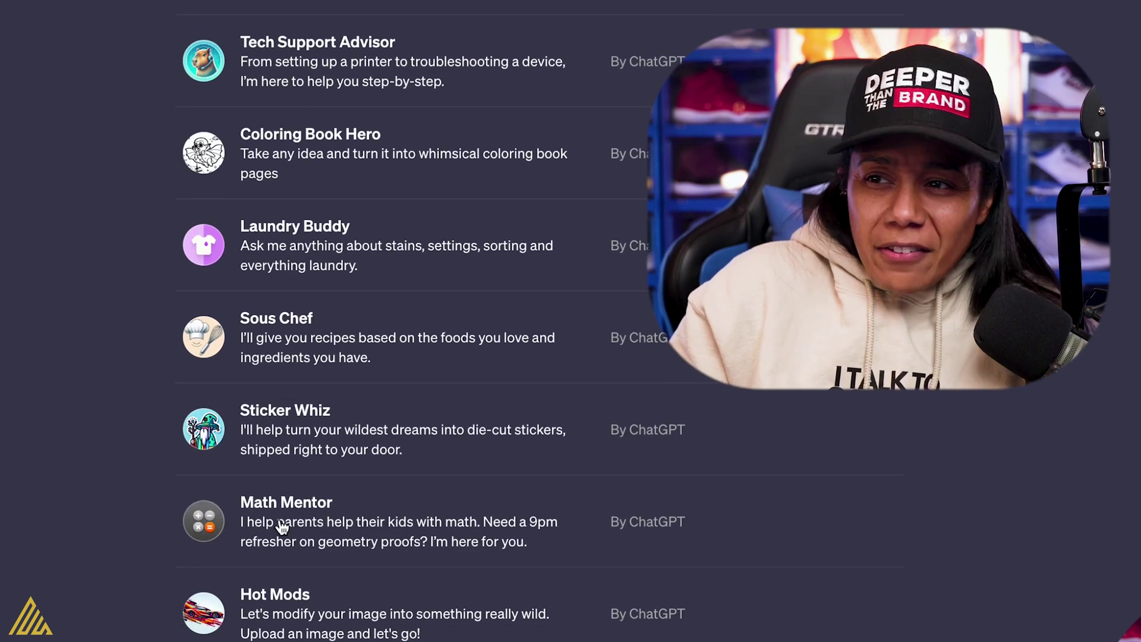
scroll(281, 527, down, 1)
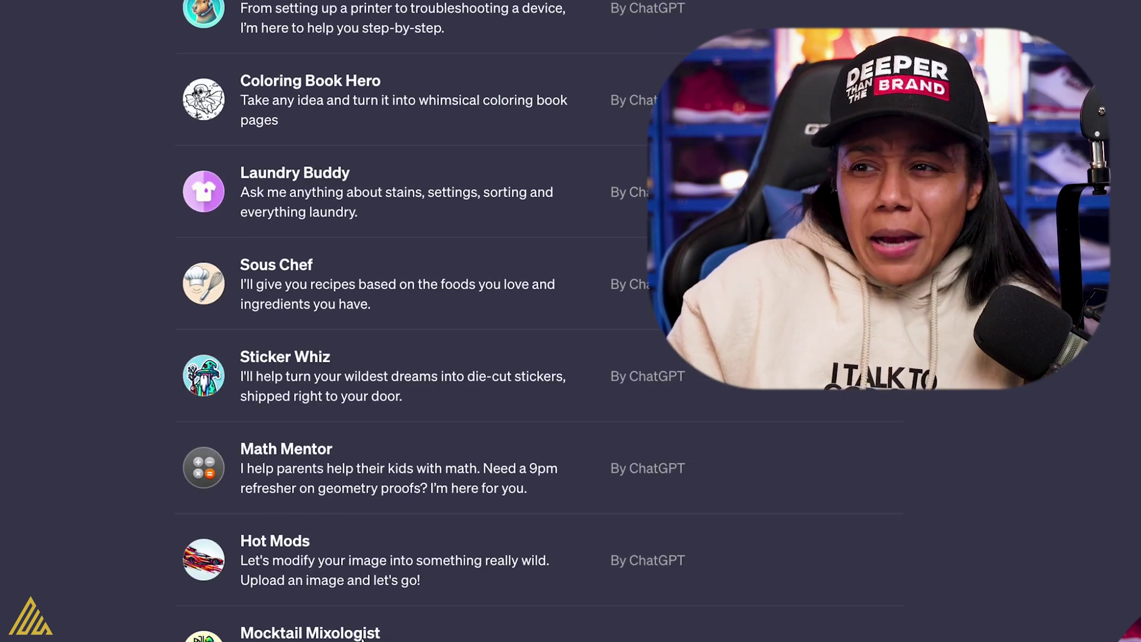
scroll(352, 583, up, 1)
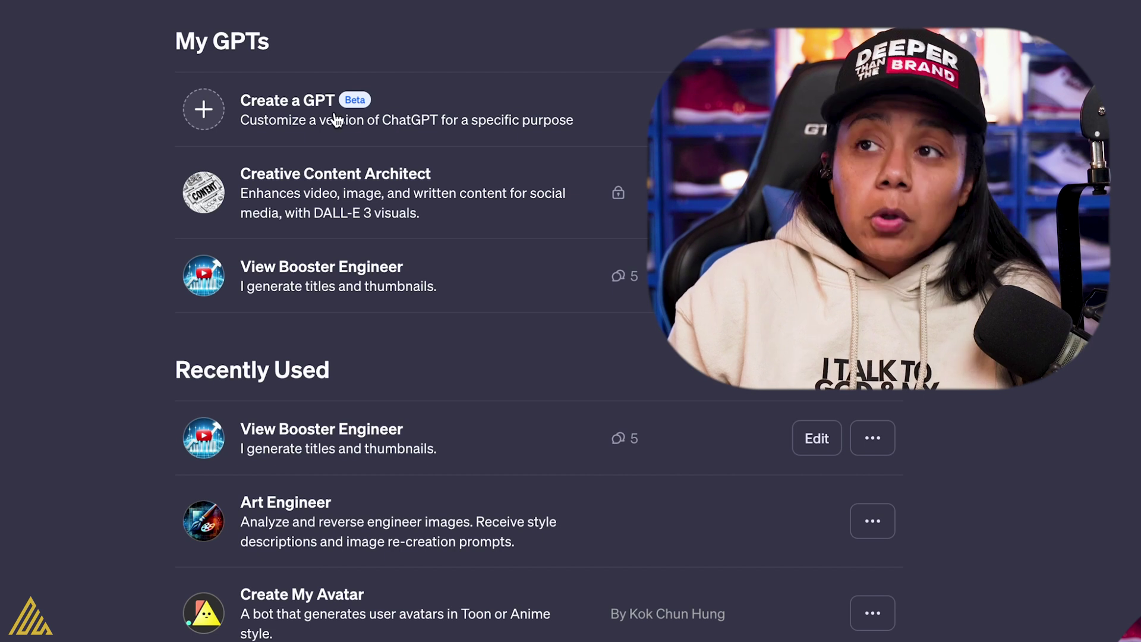
Start a new custom GPT draft from 'Create a GPT' in the My GPTs list.
click(204, 109)
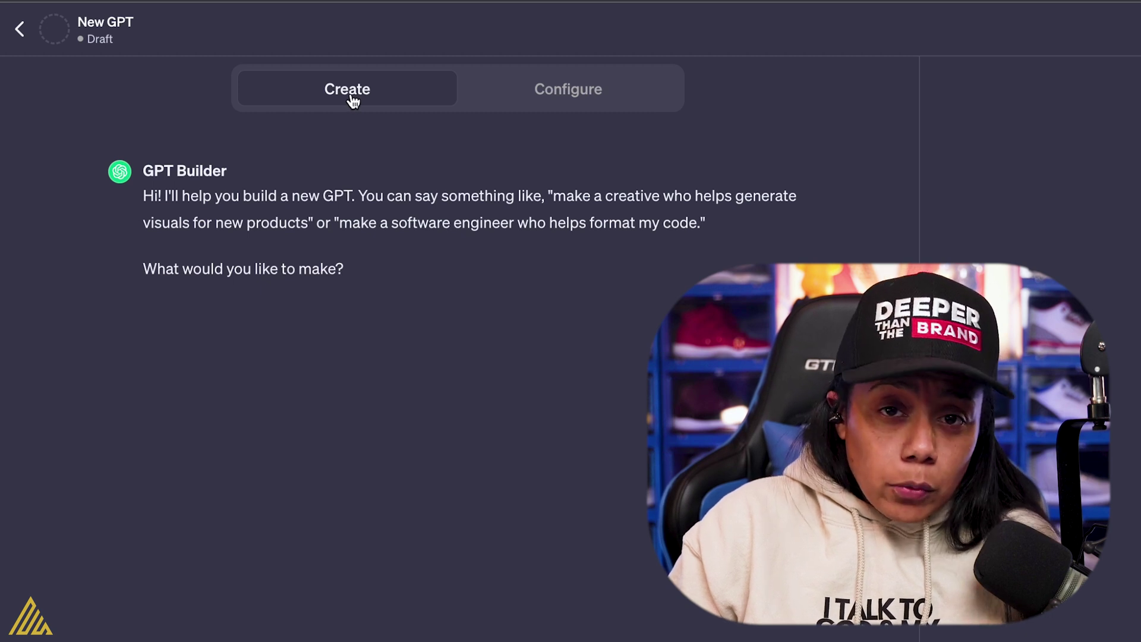
Bring up the Configure form and scroll through its empty Name, Description and Instructions fields.
click(565, 95)
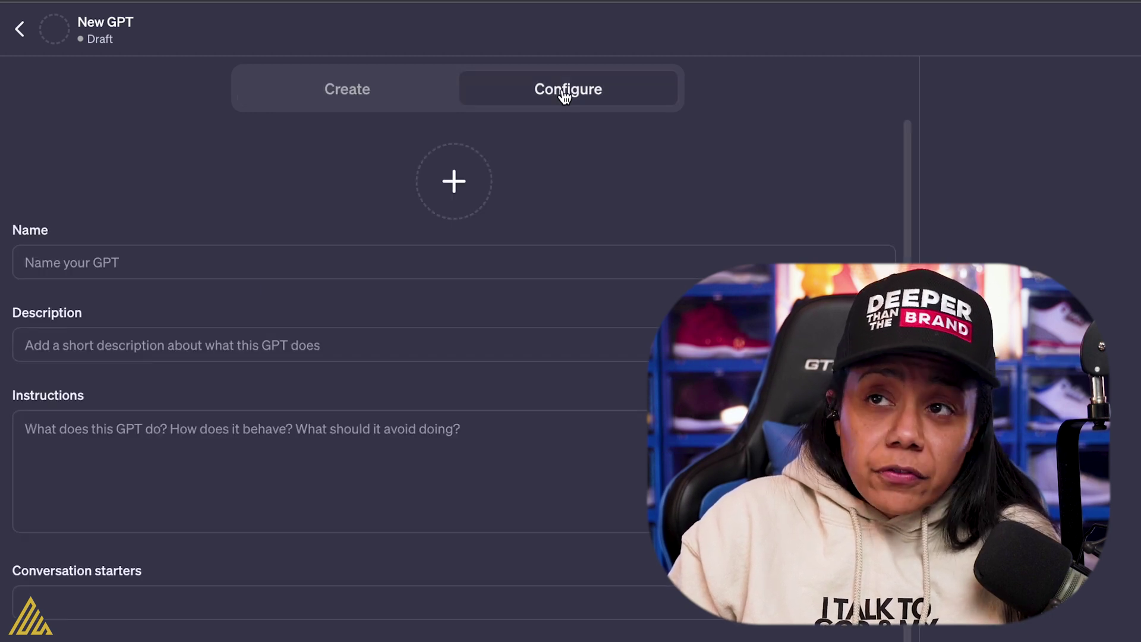
click(294, 95)
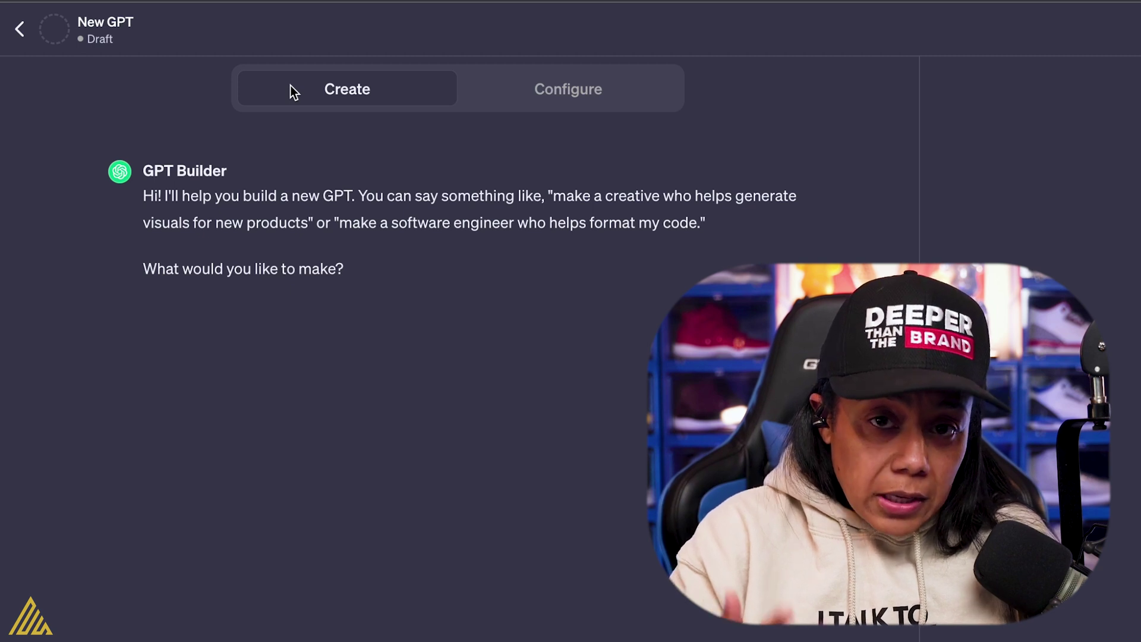
click(586, 102)
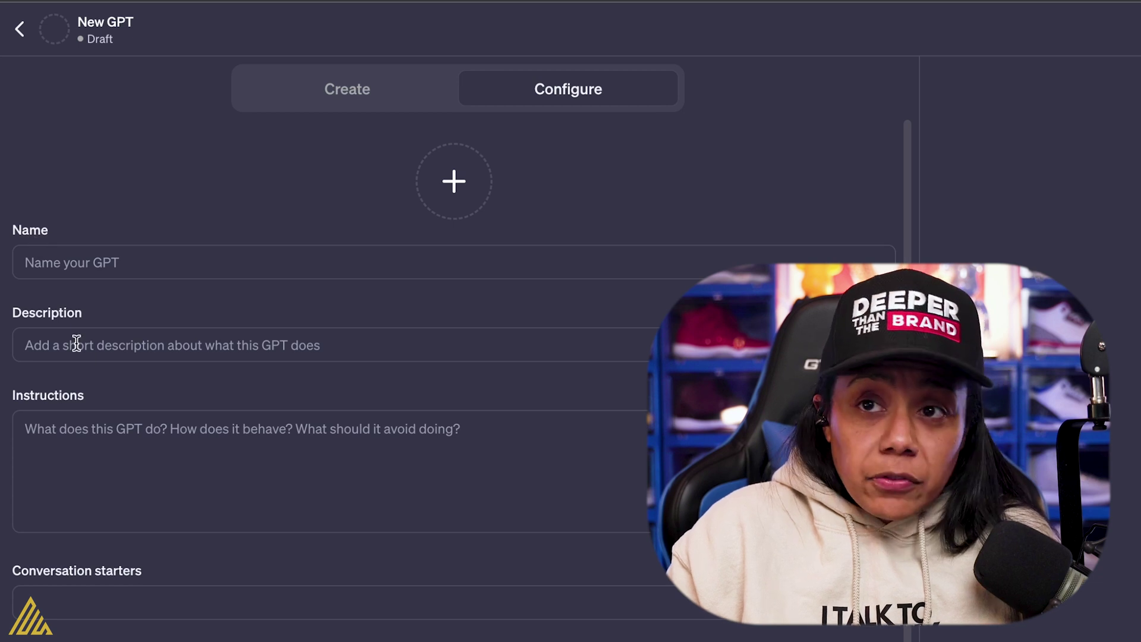
scroll(78, 412, down, 1)
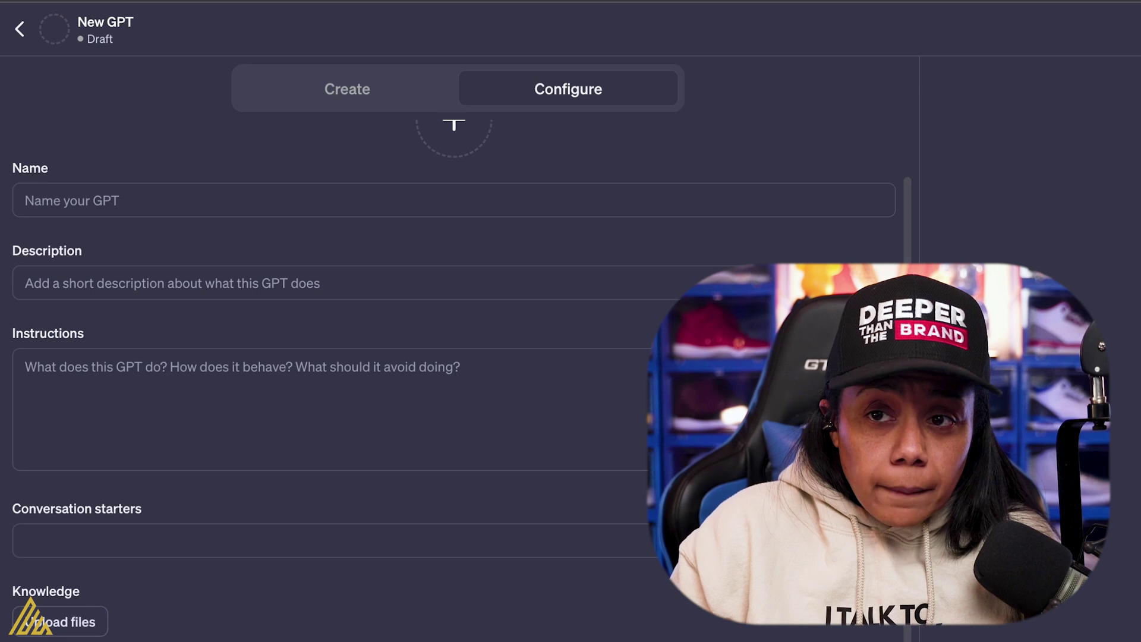
Toggle the Web Browsing, DALL·E Image Generation and Code Interpreter capability checkboxes.
click(20, 530)
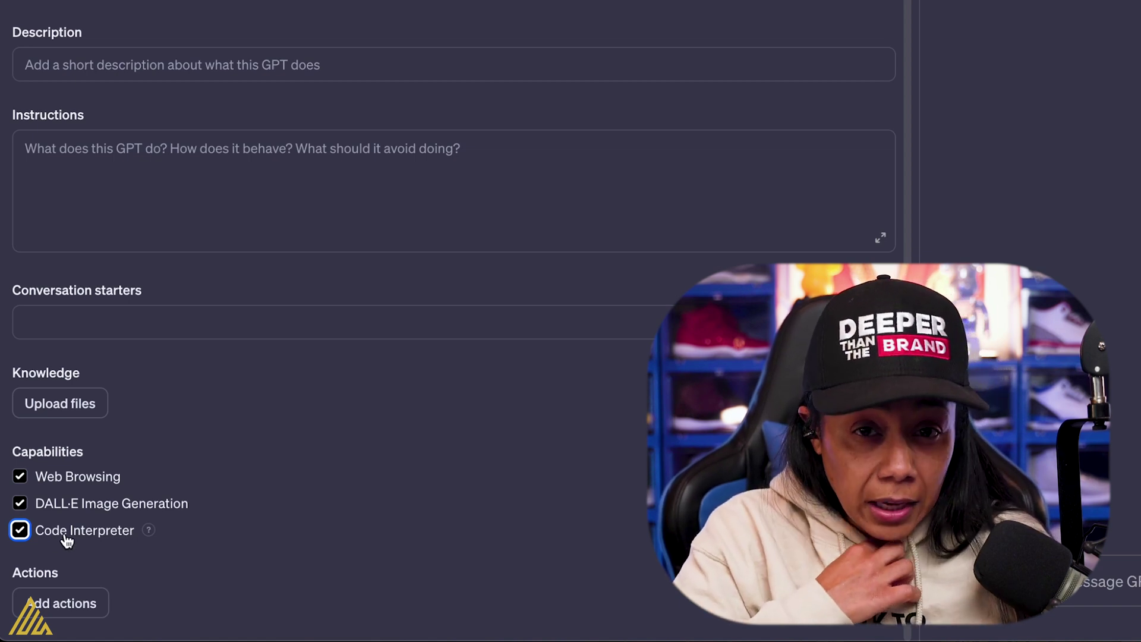
click(23, 477)
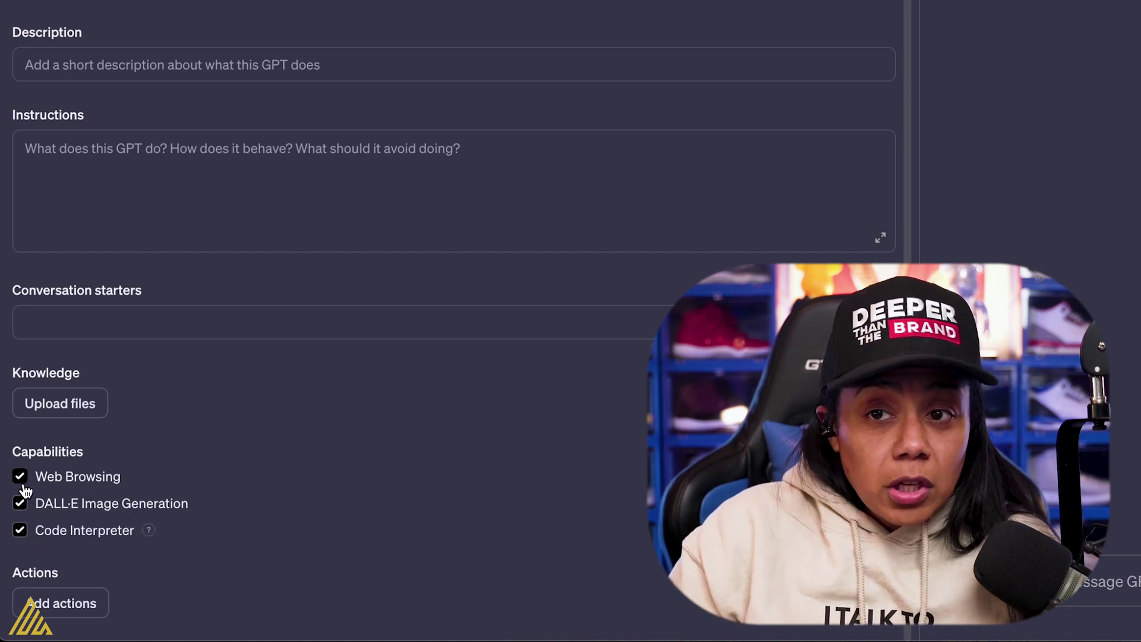
click(24, 531)
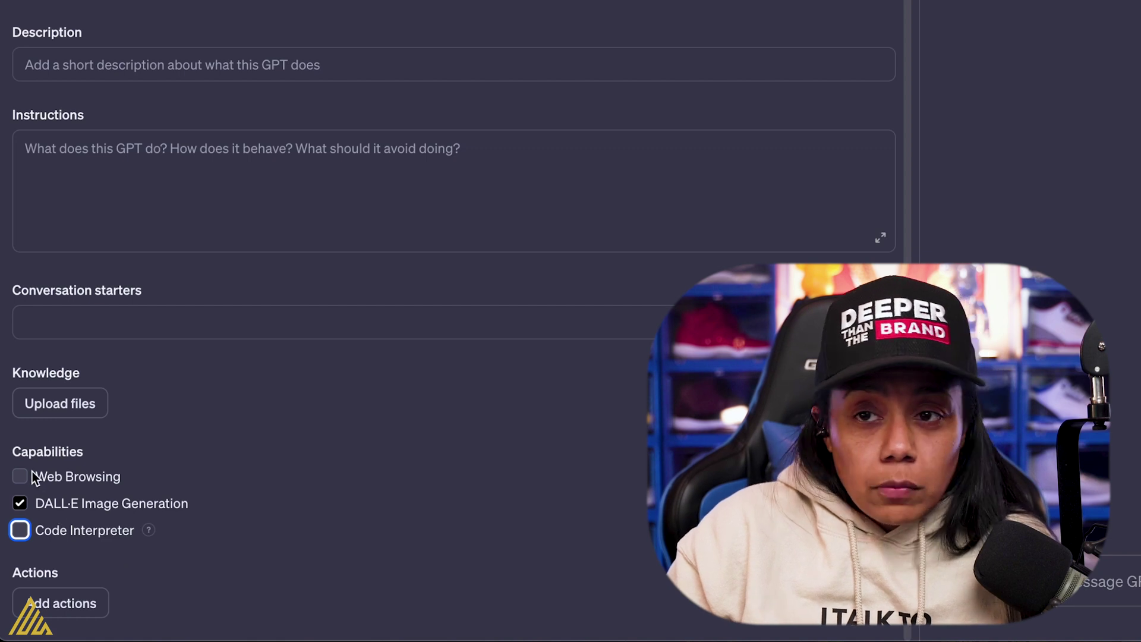
click(24, 506)
click(22, 530)
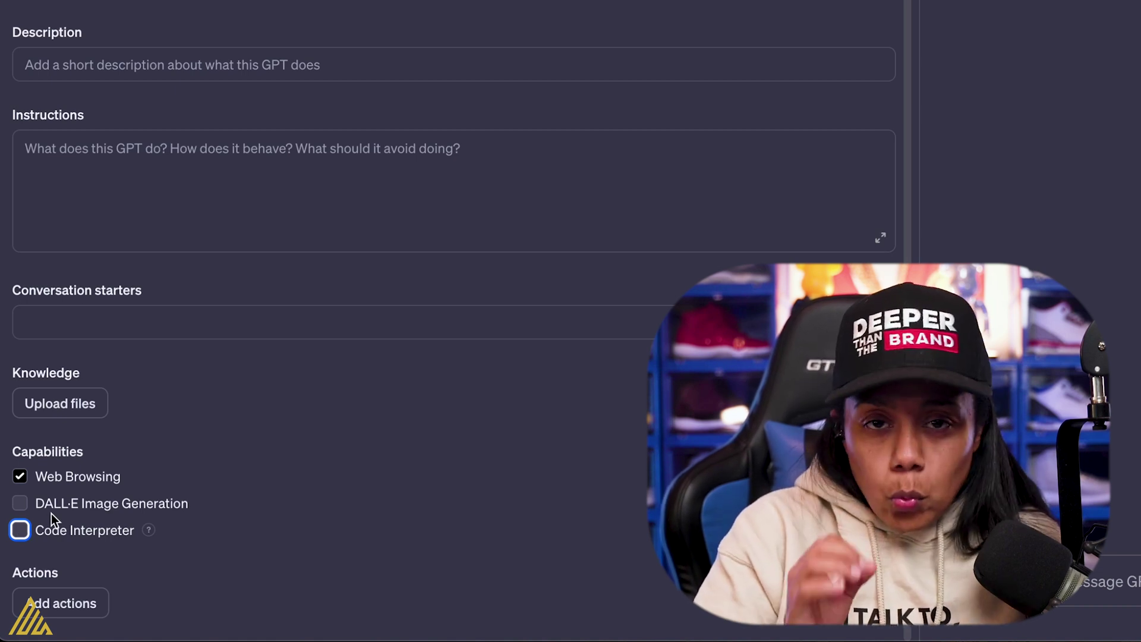
Open the custom Actions editor, then back out to the builder chat without adding a schema.
click(65, 604)
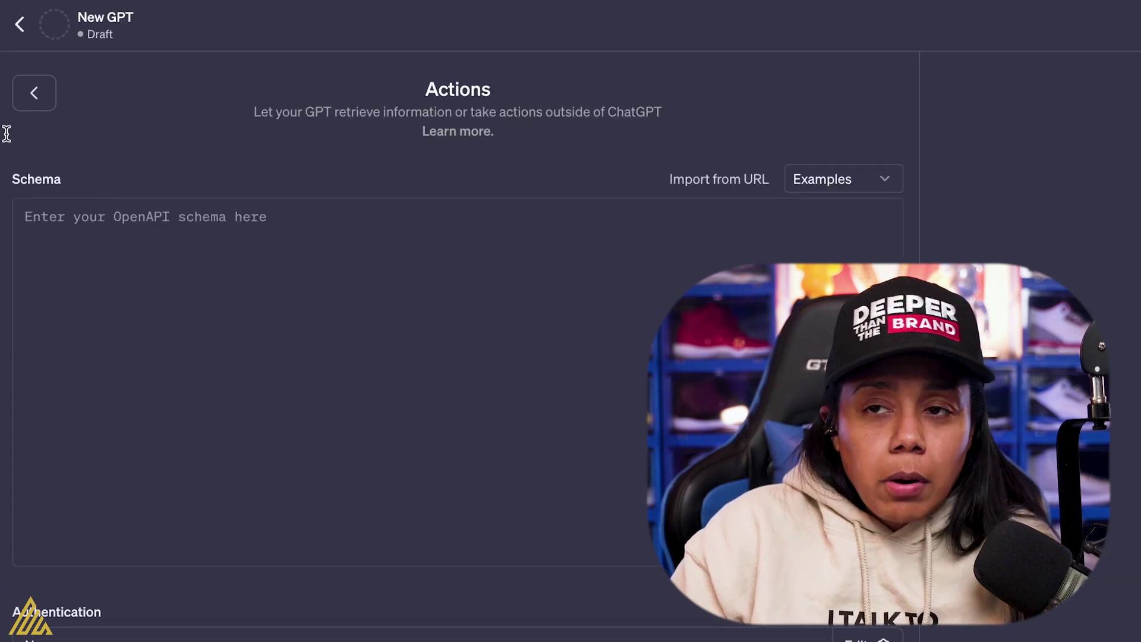
click(33, 94)
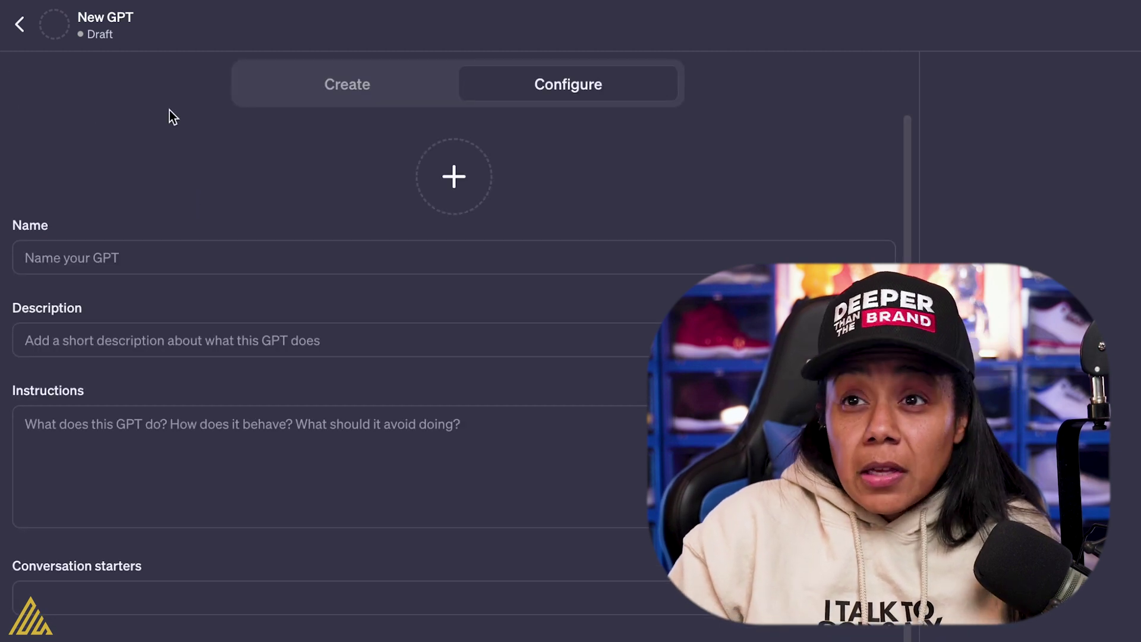
click(349, 85)
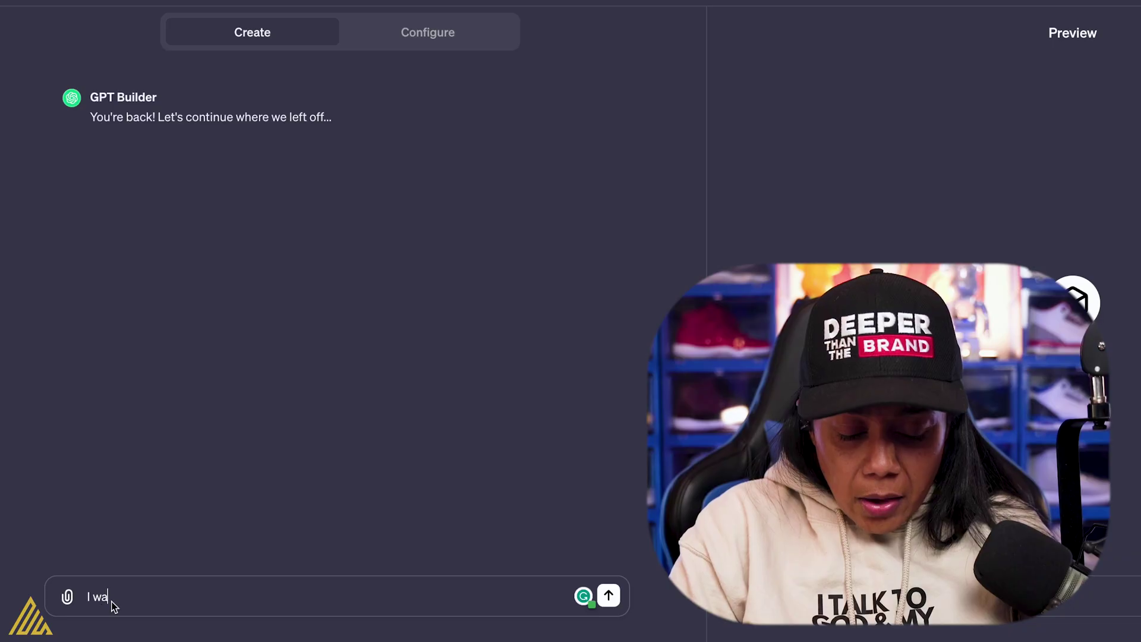
Ask GPT Builder for a motivational GPT with quotes and knowledge from two speakers.
text(nt to)
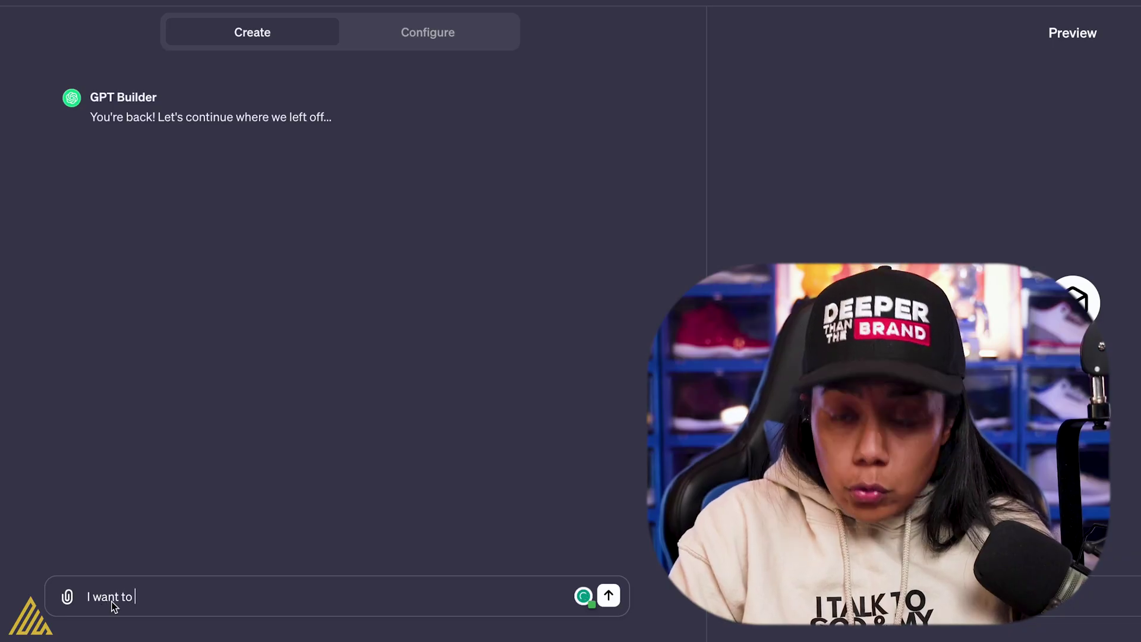
text( create)
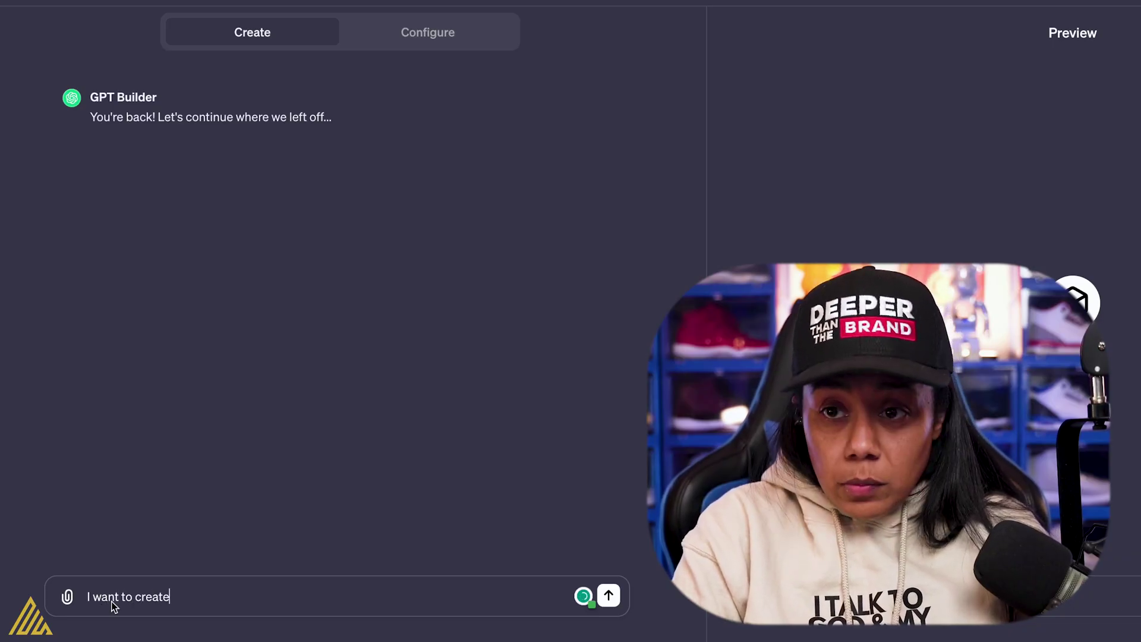
text( a GPT)
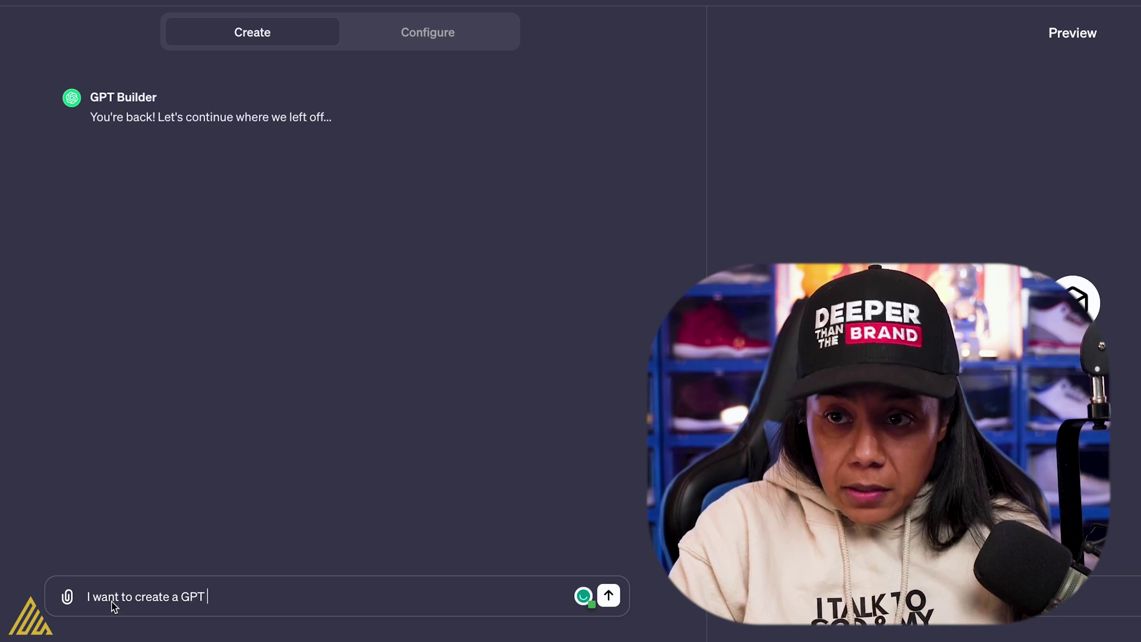
text( that i)
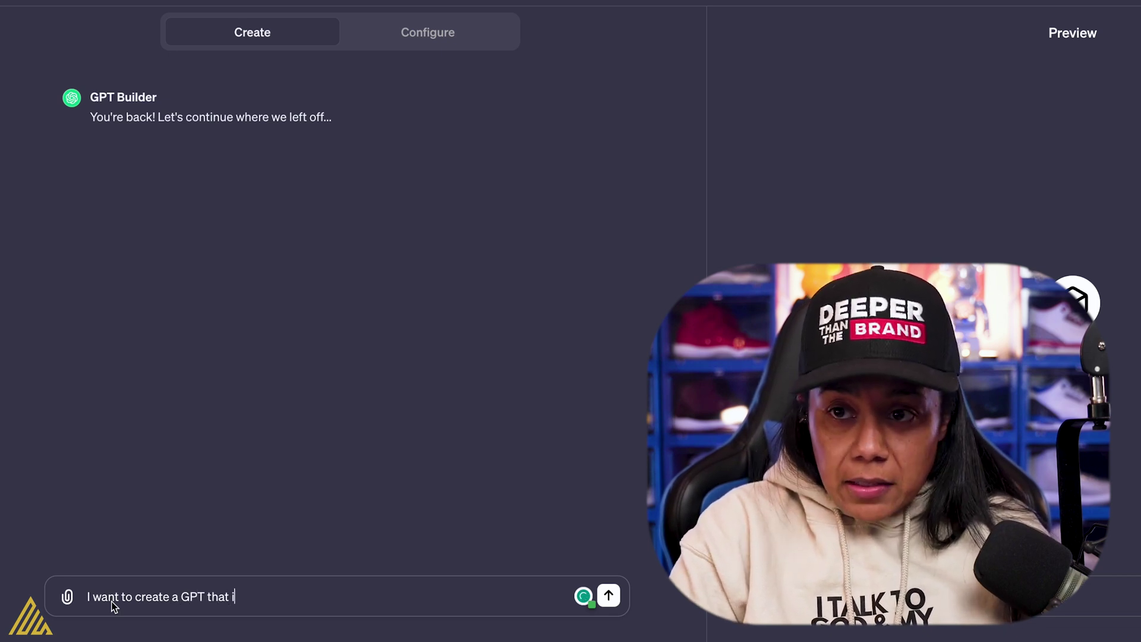
text(s a motivational )
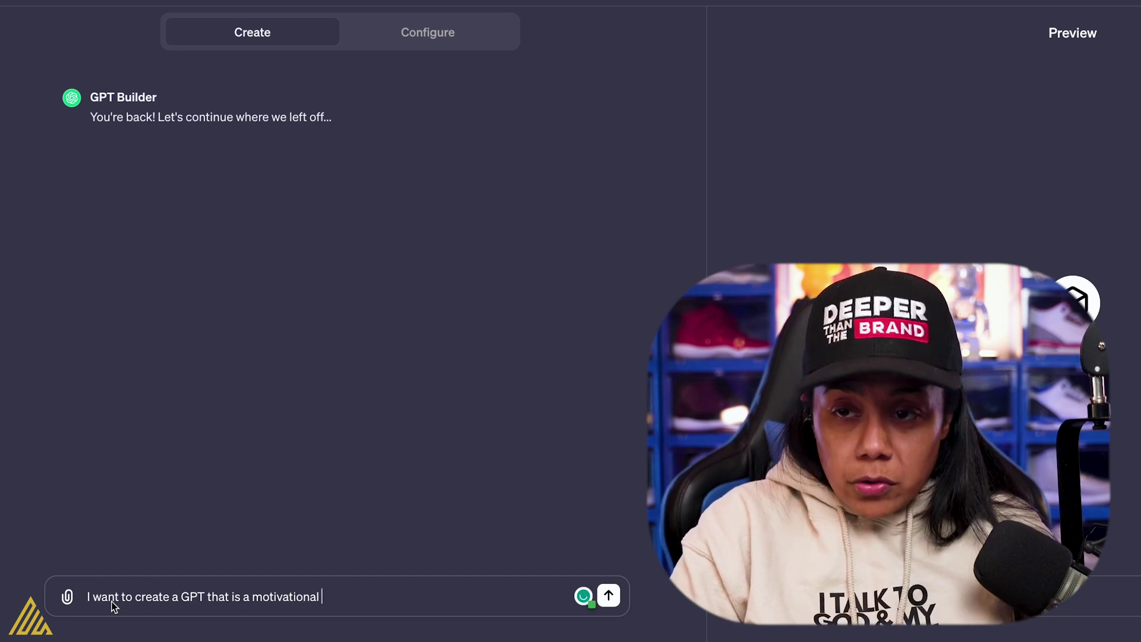
text(GPT with )
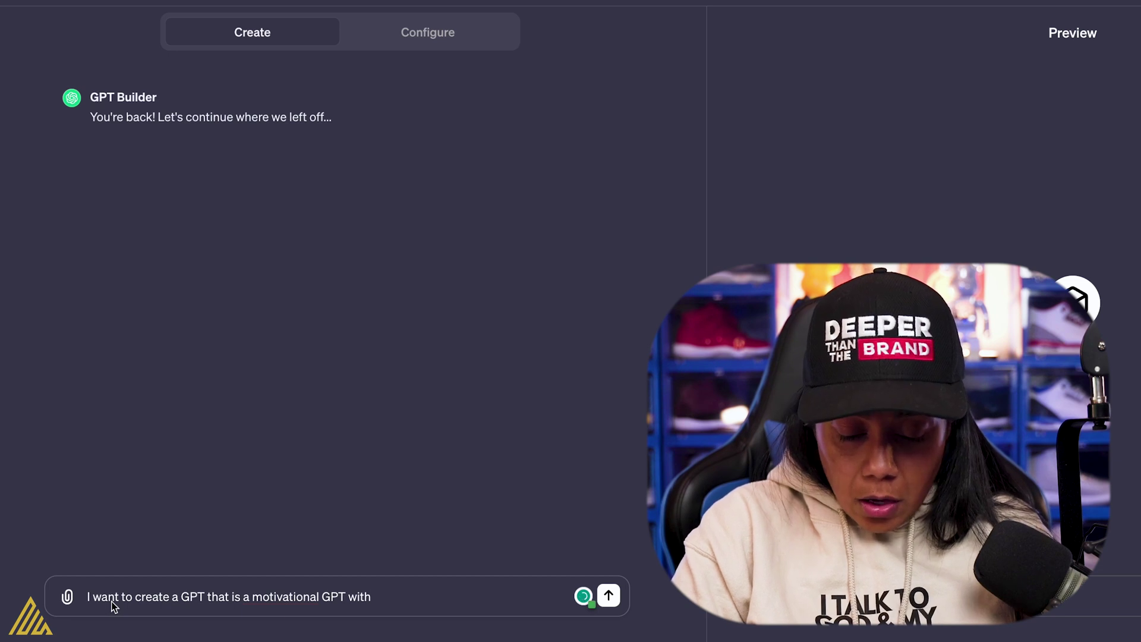
text(quotes a)
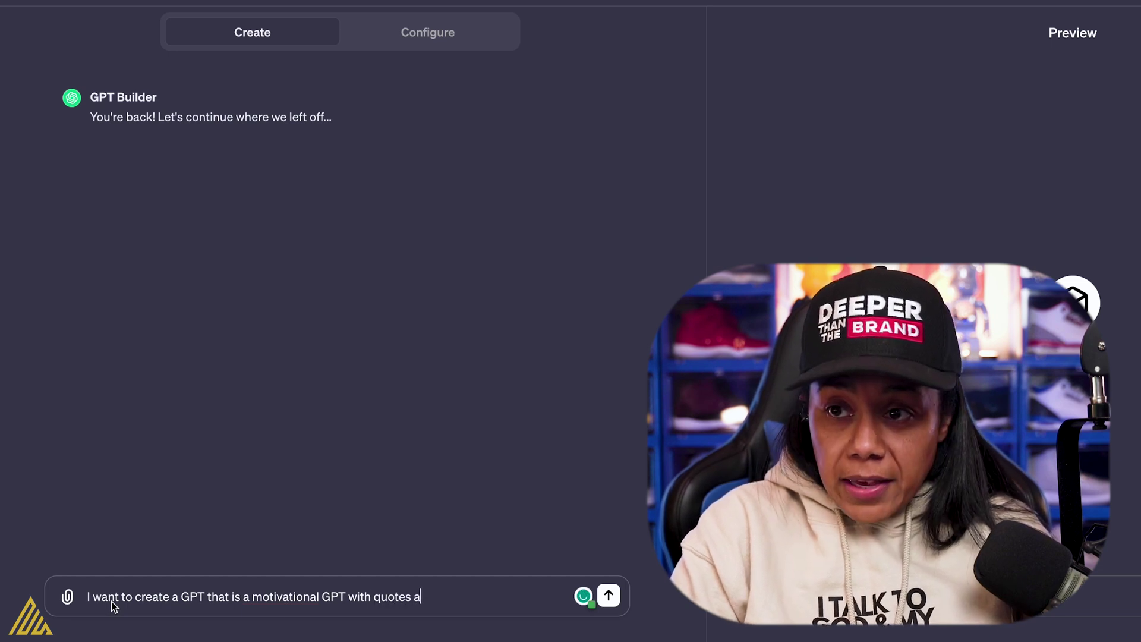
text(nd knowledge from)
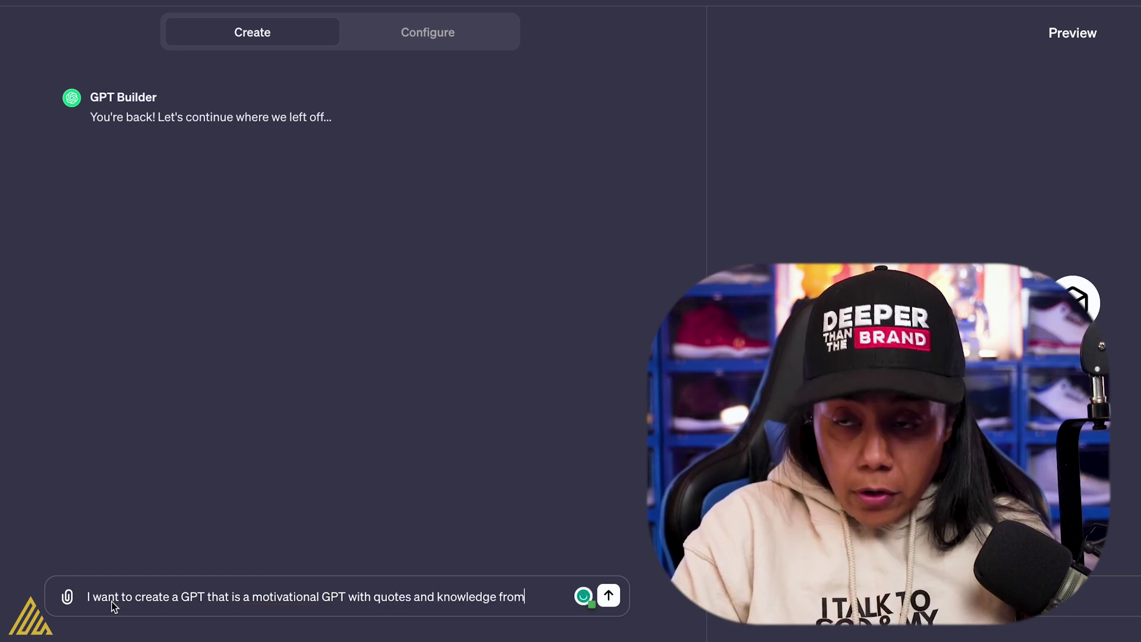
text( Eric)
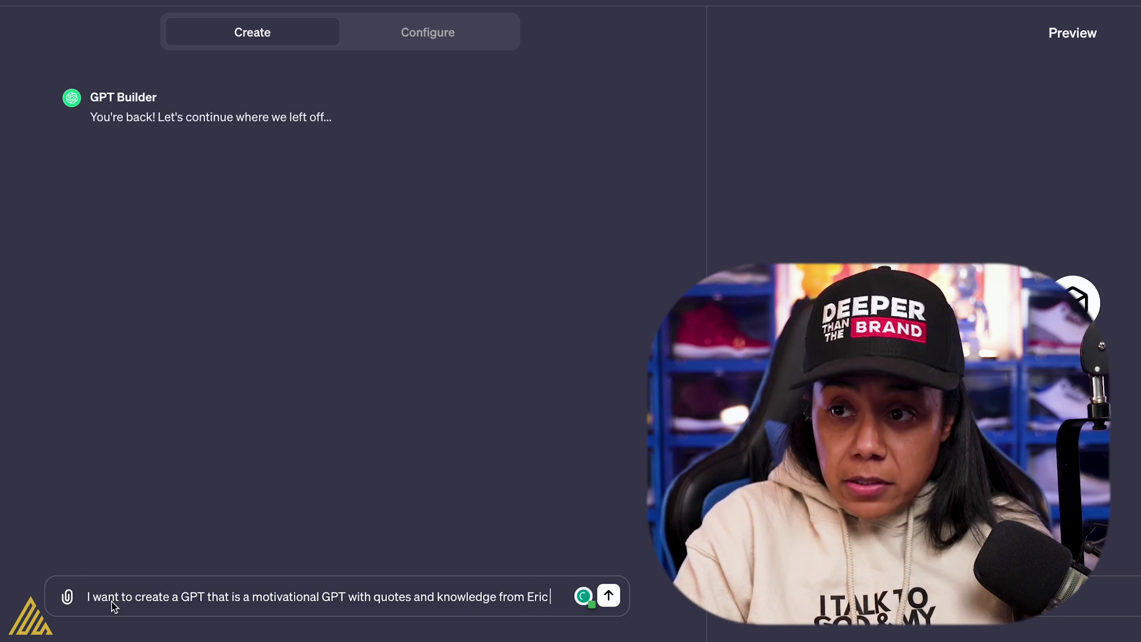
text( Thomas an)
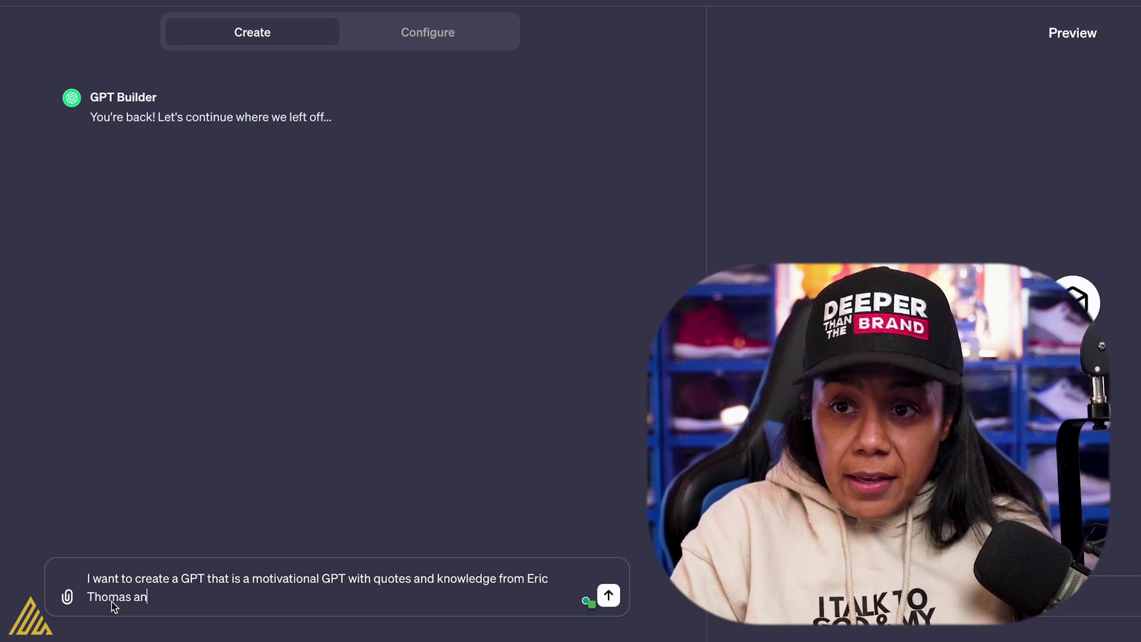
text(d Inky)
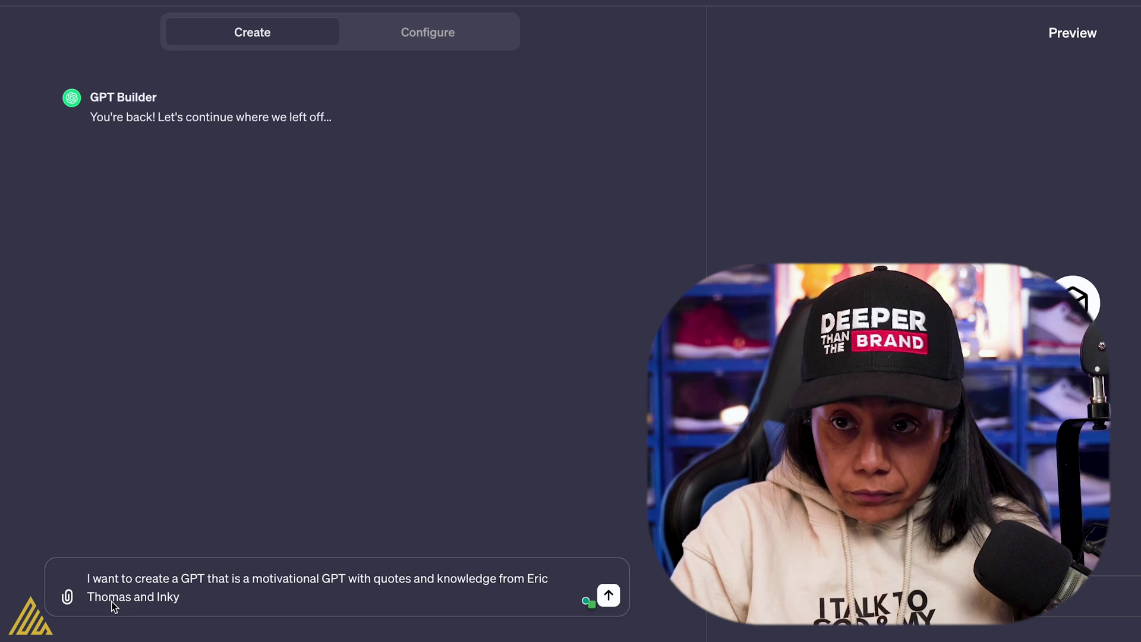
text( Johnson how)
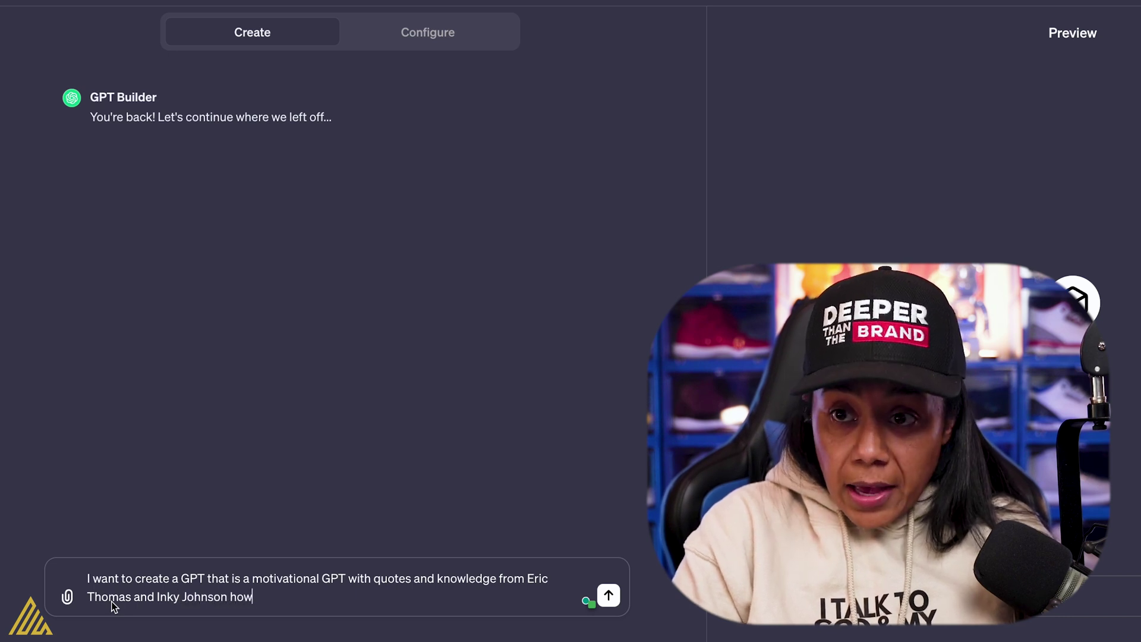
text( can we get )
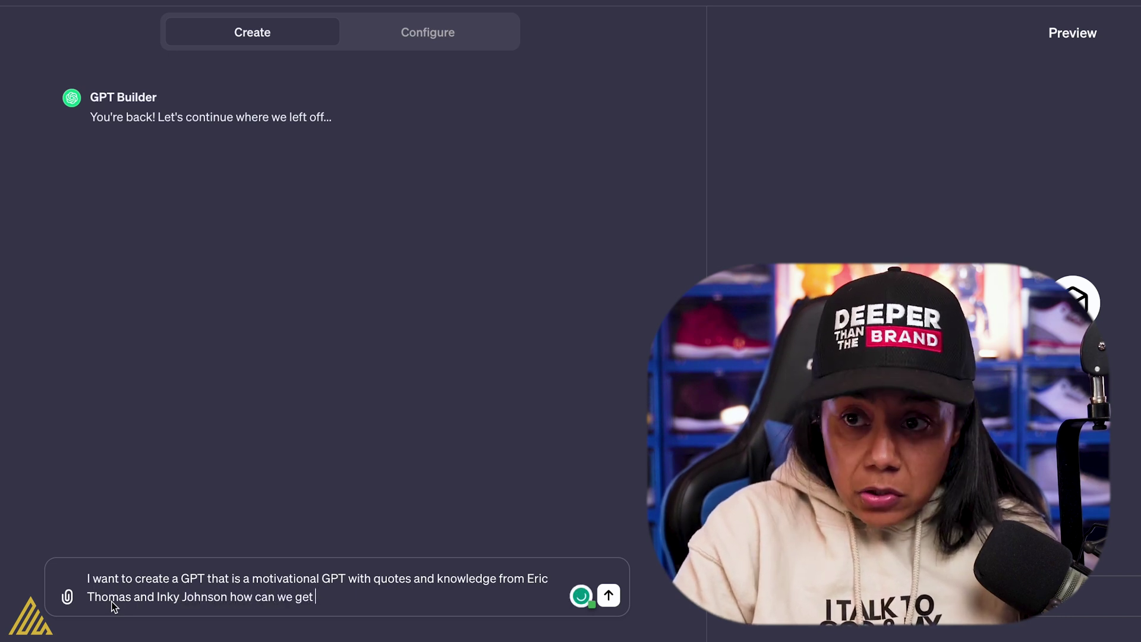
text(started)
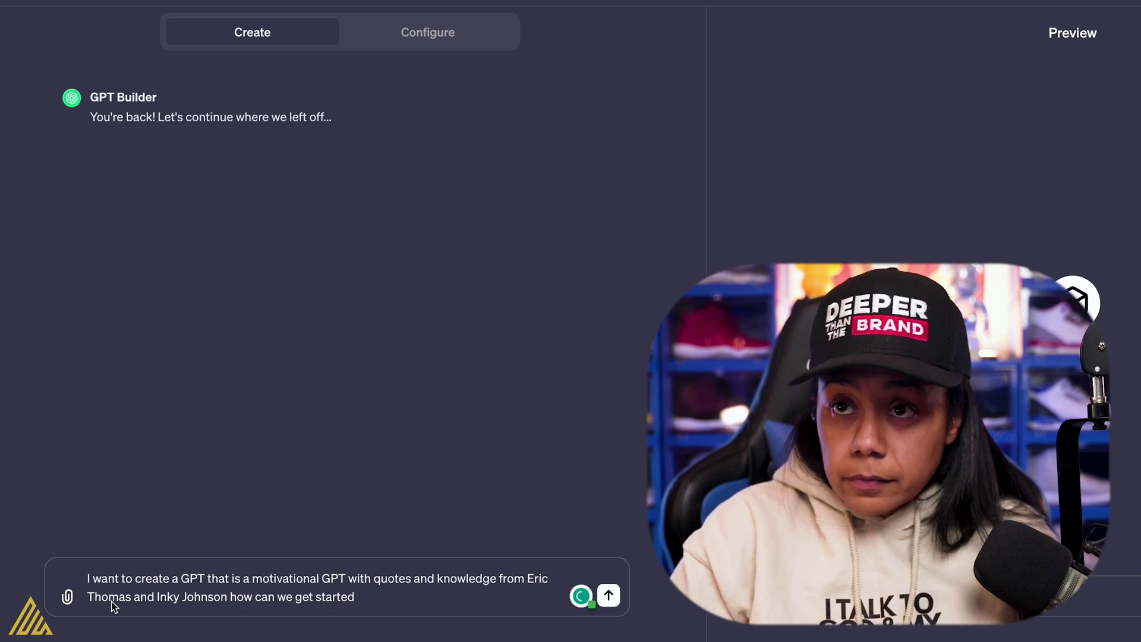
key(Return)
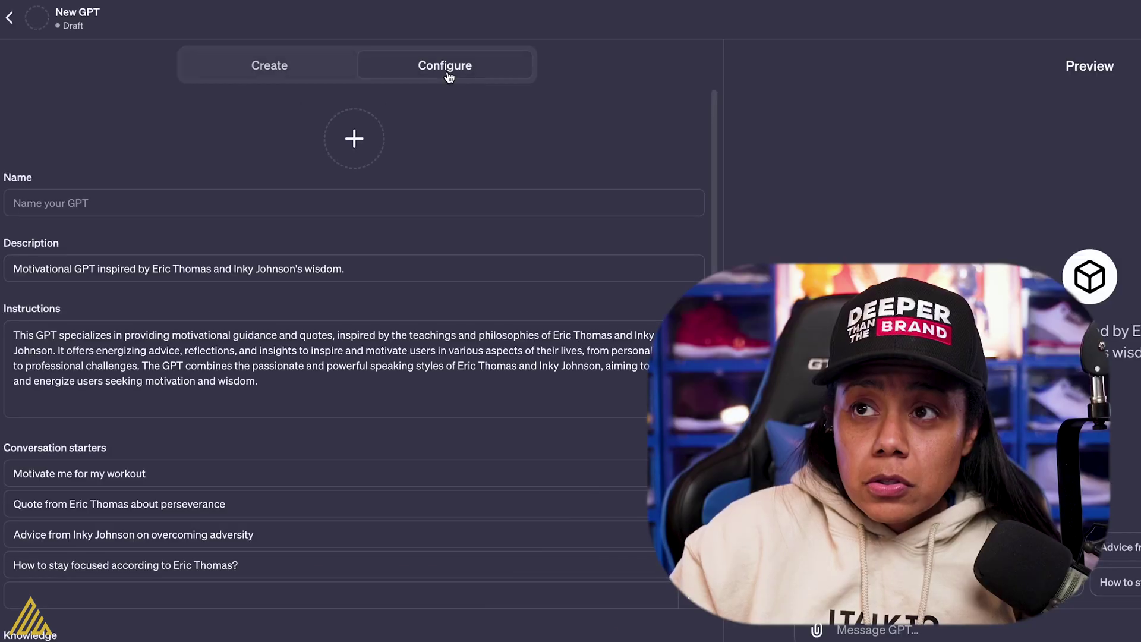
Request 5 more name options that feel more like a motivational sidekick or buddy.
scroll(171, 426, down, 1)
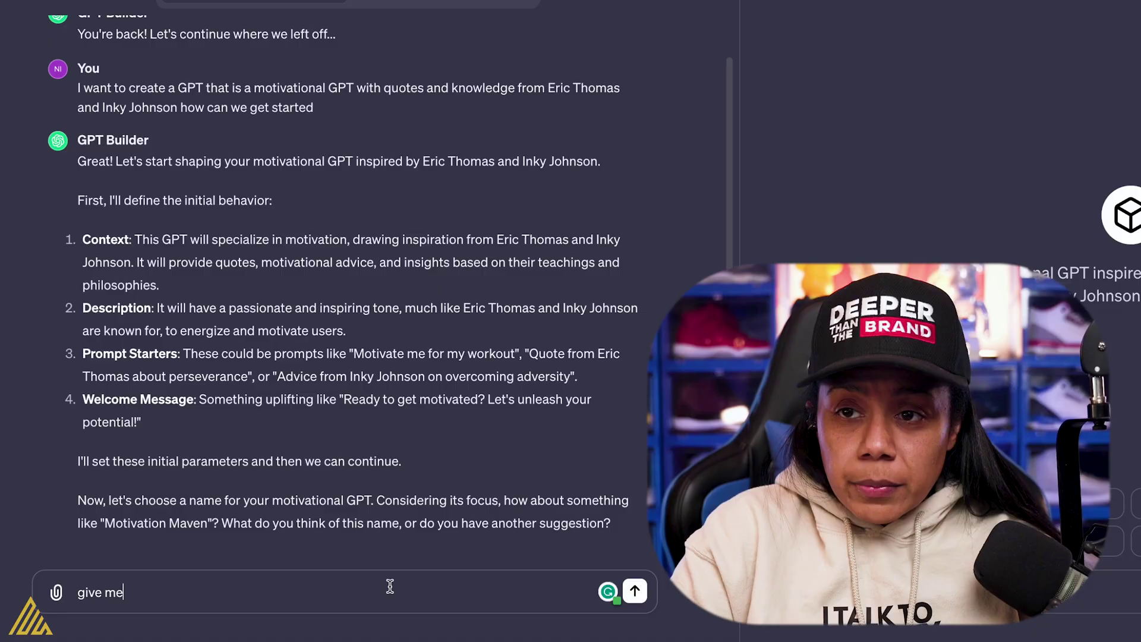
text(5 more )
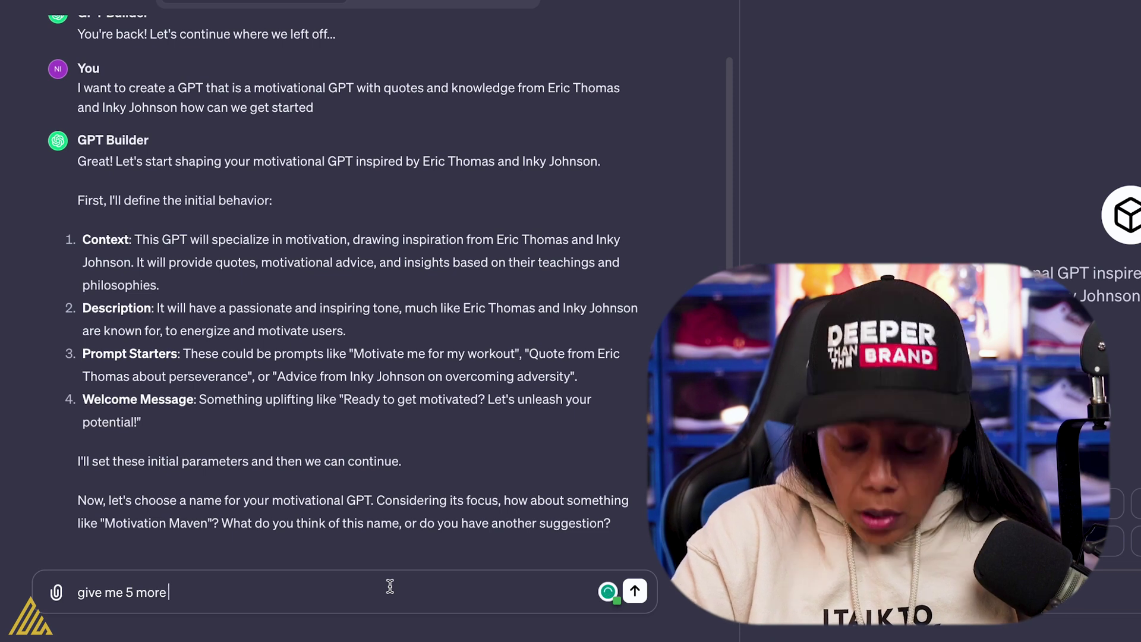
text(options th)
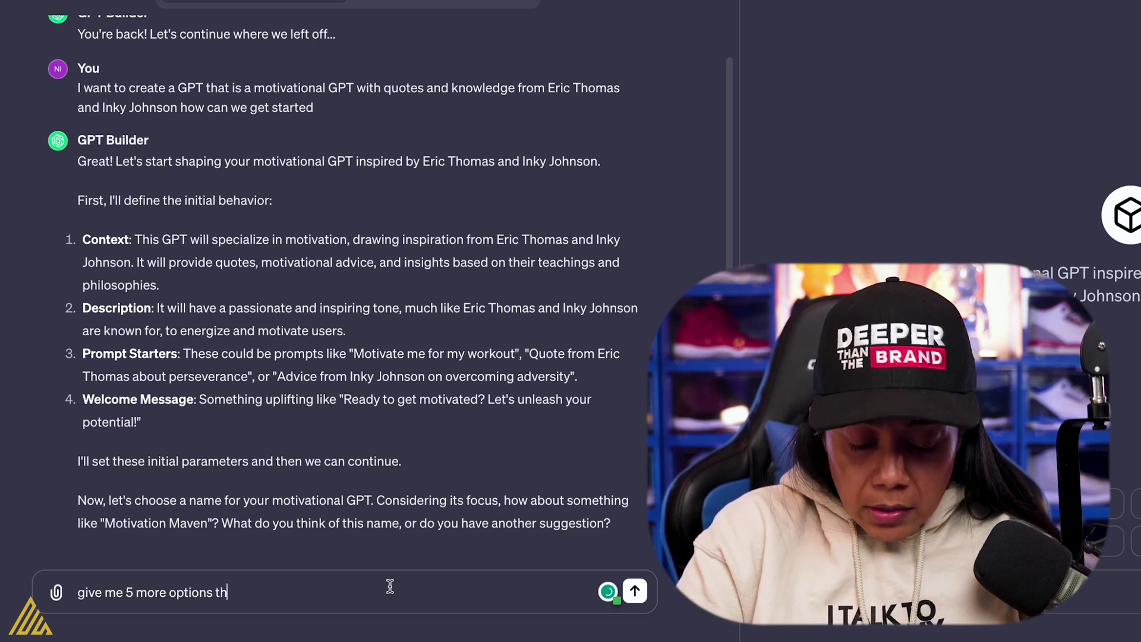
text(at makes it)
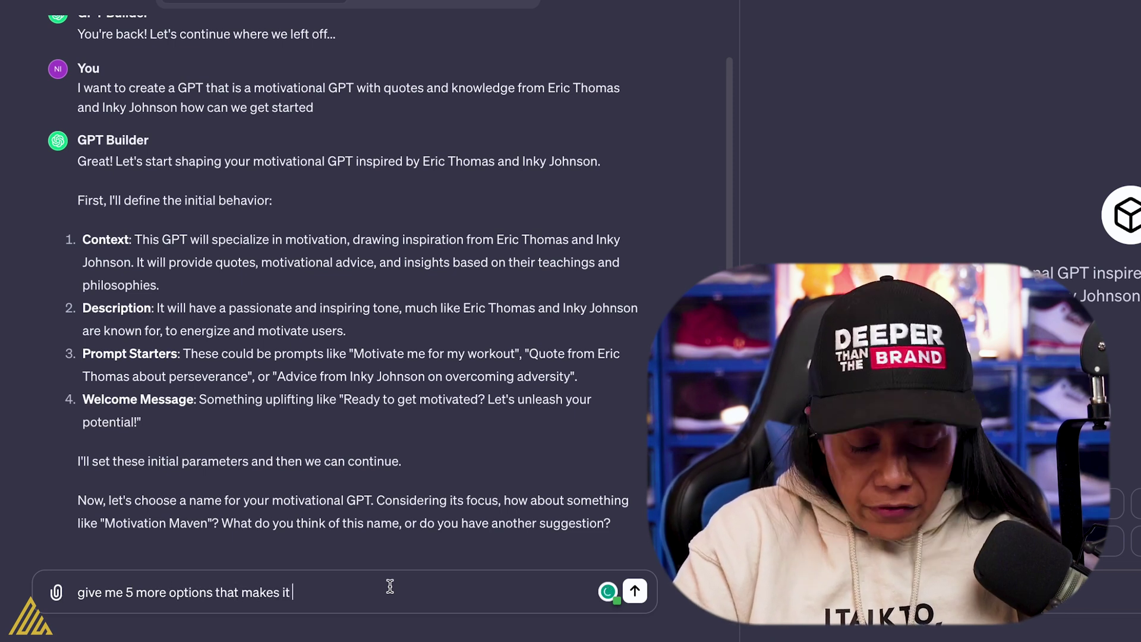
text(feel more like )
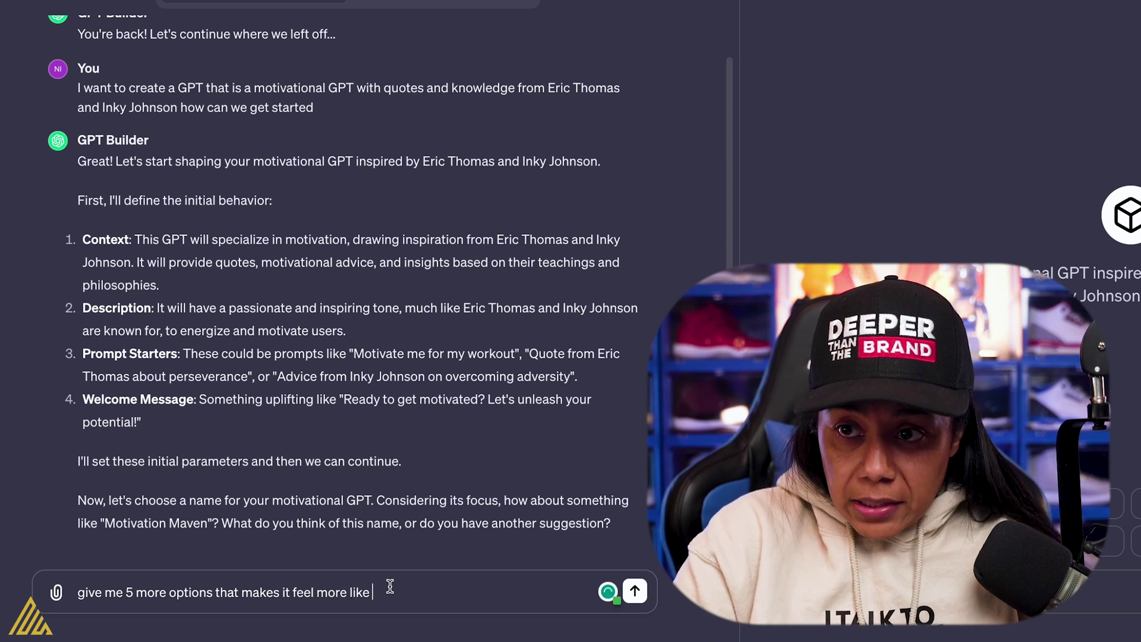
text(a side)
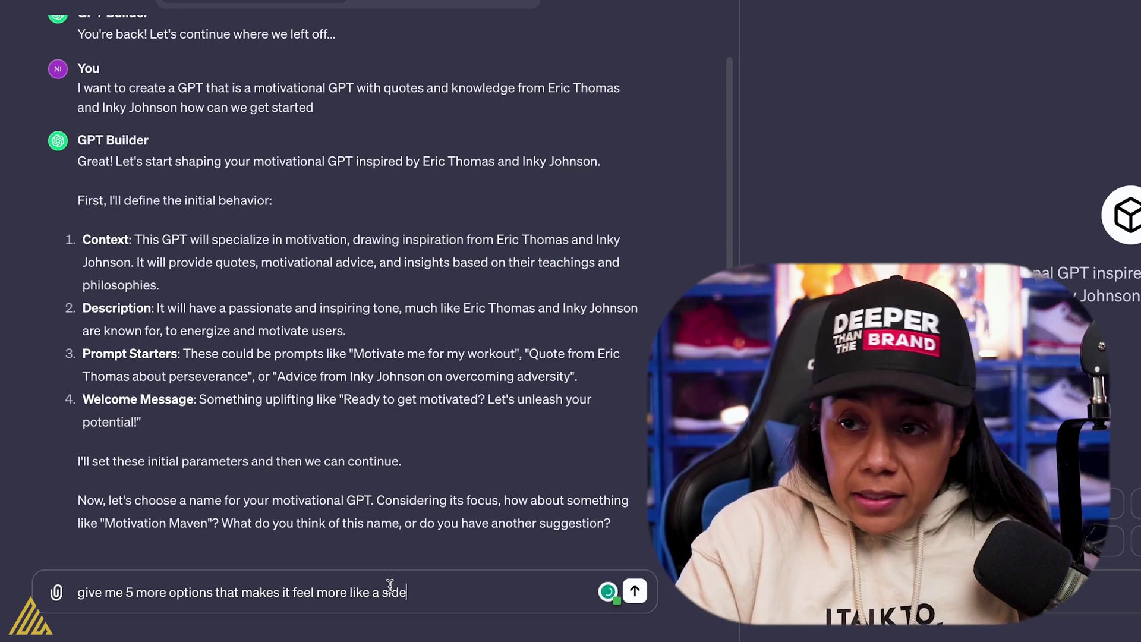
key(BackSpace)
key(BackSpace)
key(BackSpace)
key(BackSpace)
text(motiva)
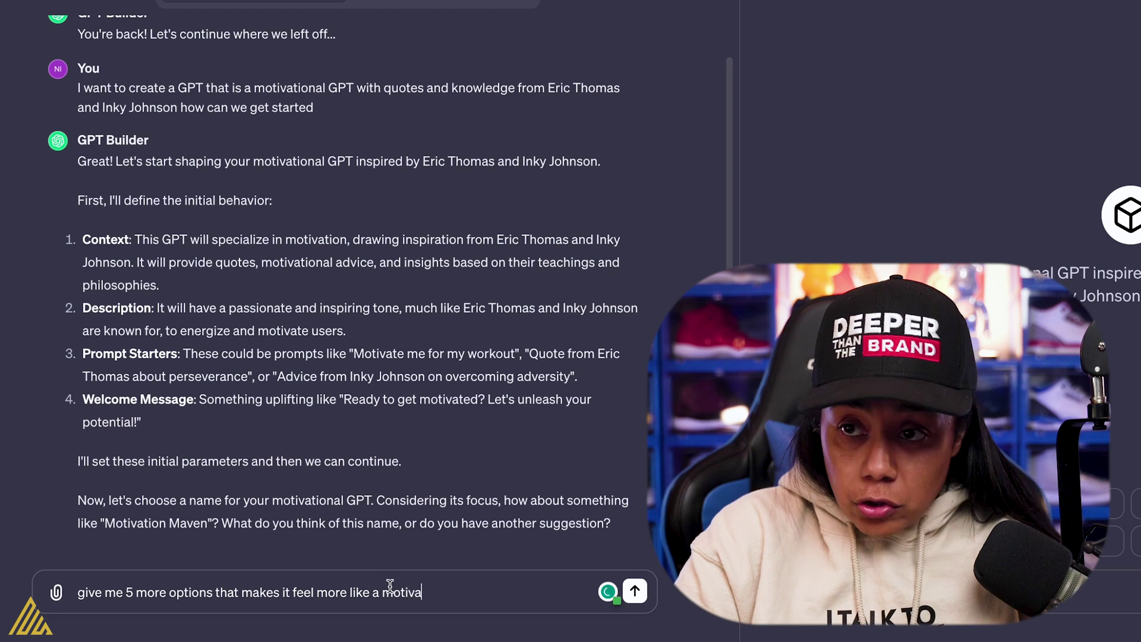
text(tional )
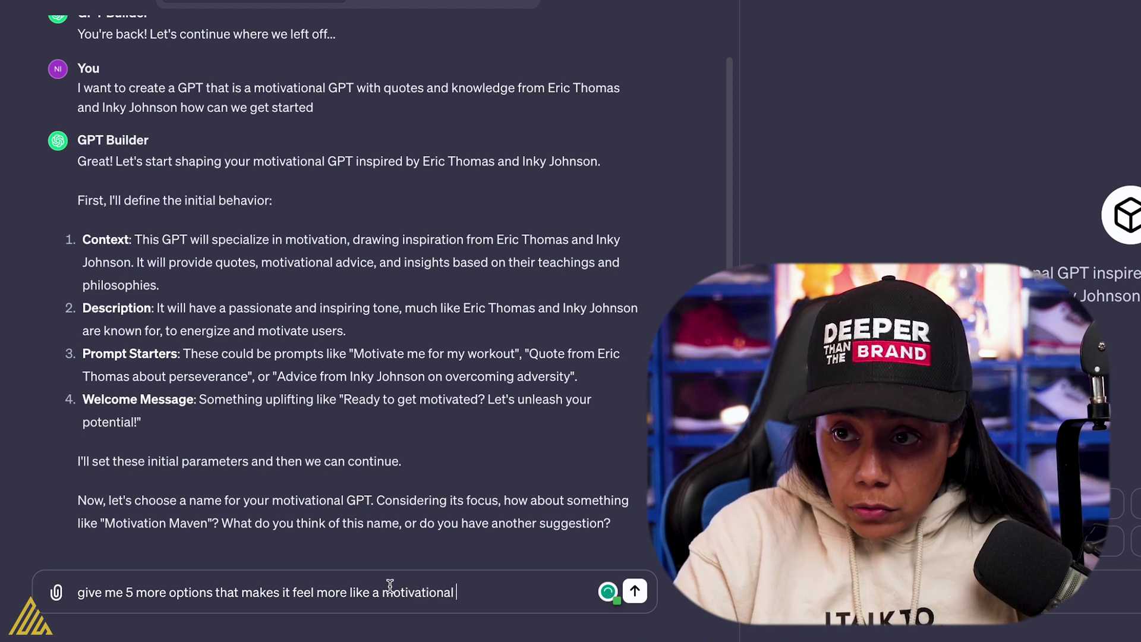
text(sidekick )
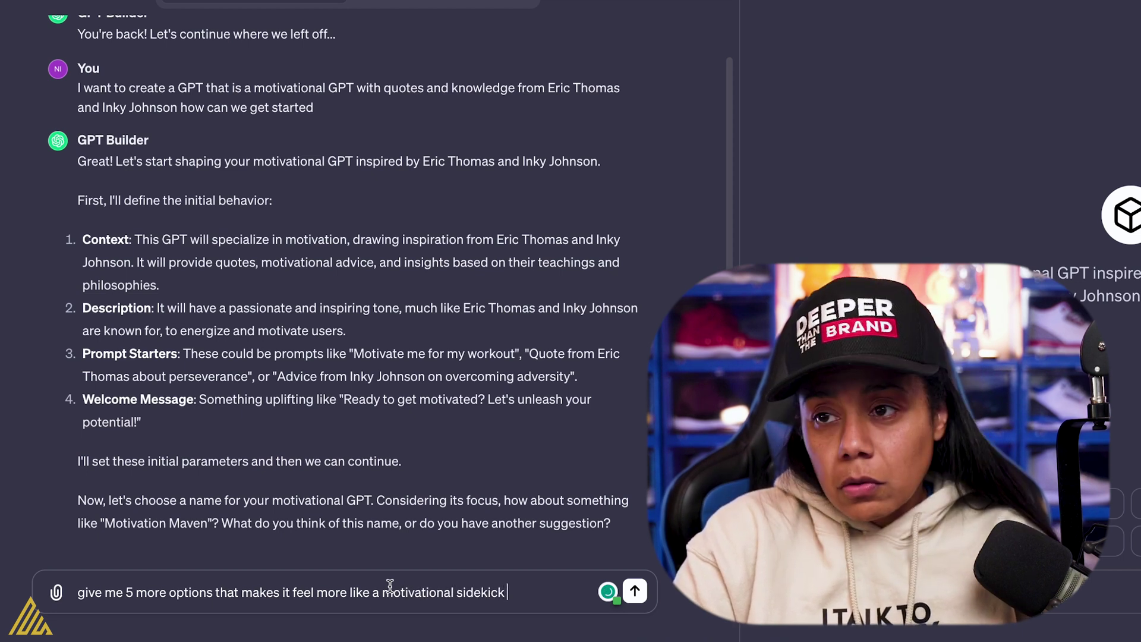
text(or buddy)
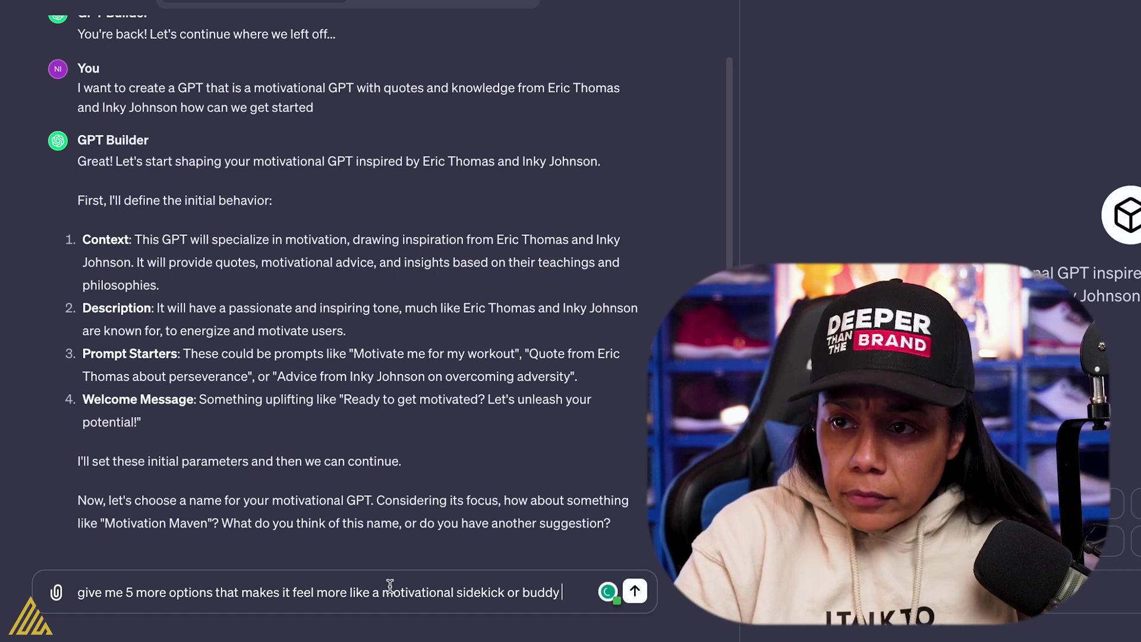
key(Return)
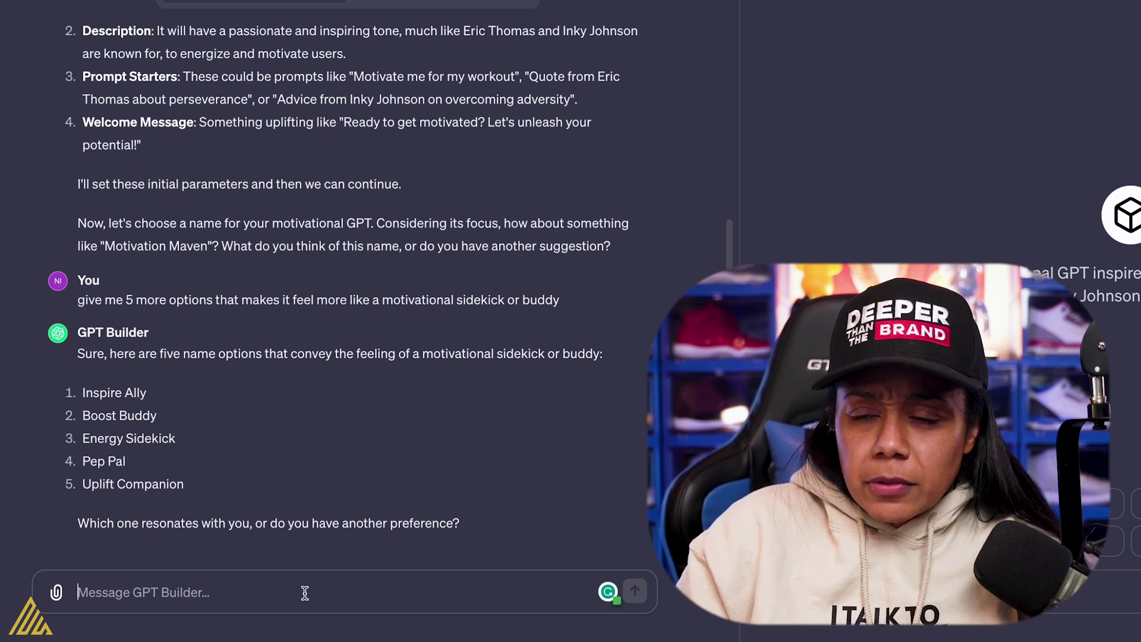
Reply 'lets call it Motivational Buddy' to set the GPT's name.
click(229, 583)
scroll(185, 453, up, 1)
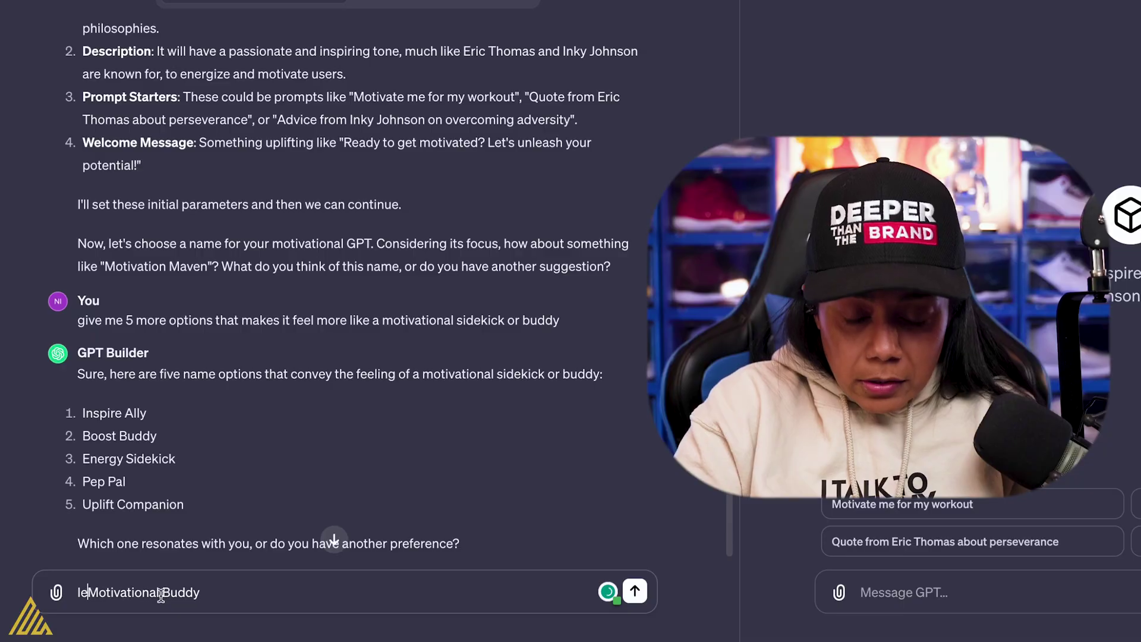
text(lets call it)
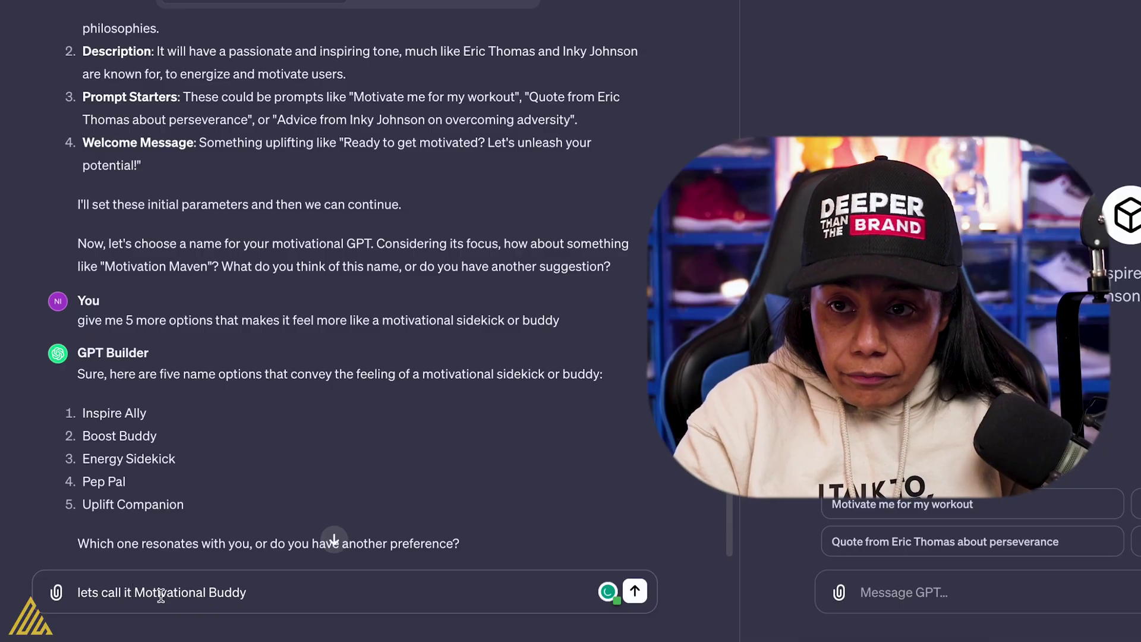
key(Return)
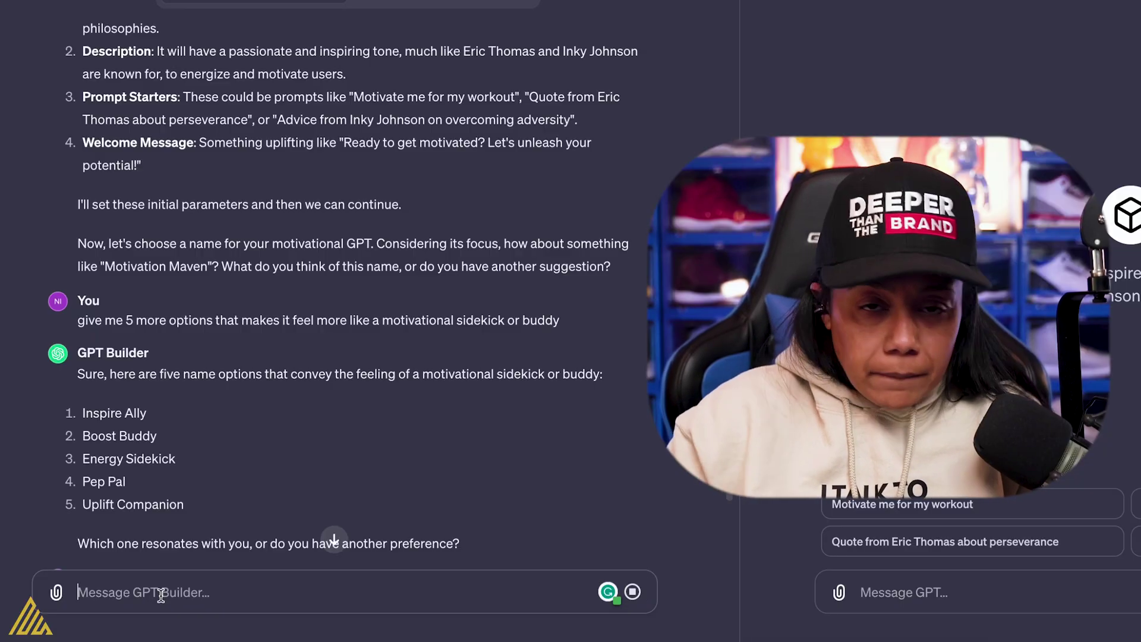
scroll(347, 484, down, 2)
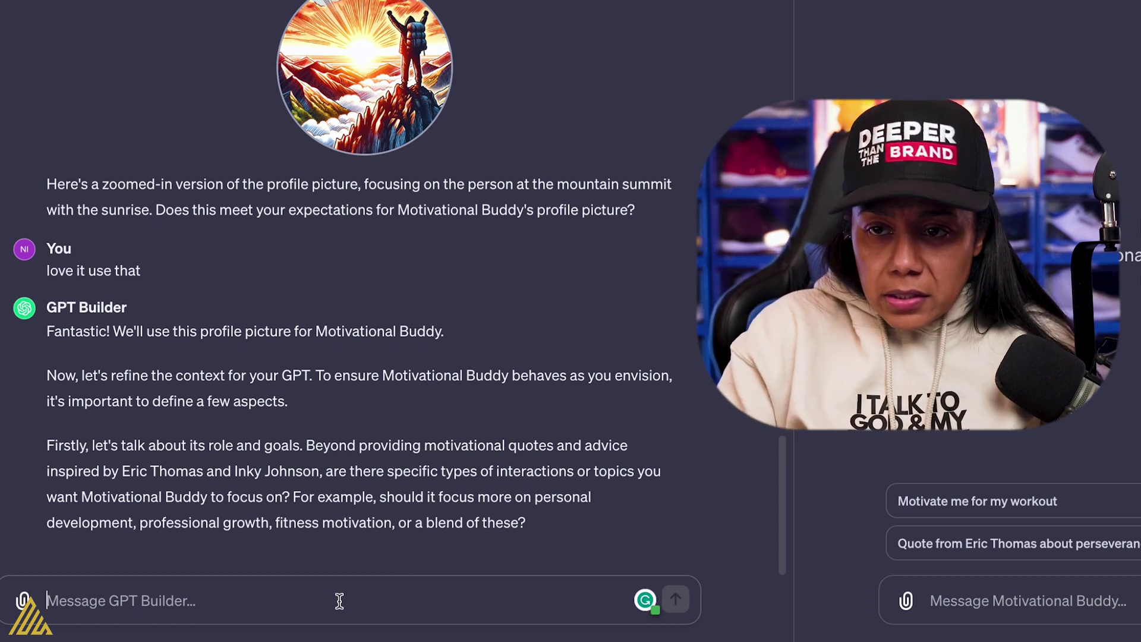
Reply 'lets do a blend' so topics are mixed and daily quotes included.
text(Iets fo a)
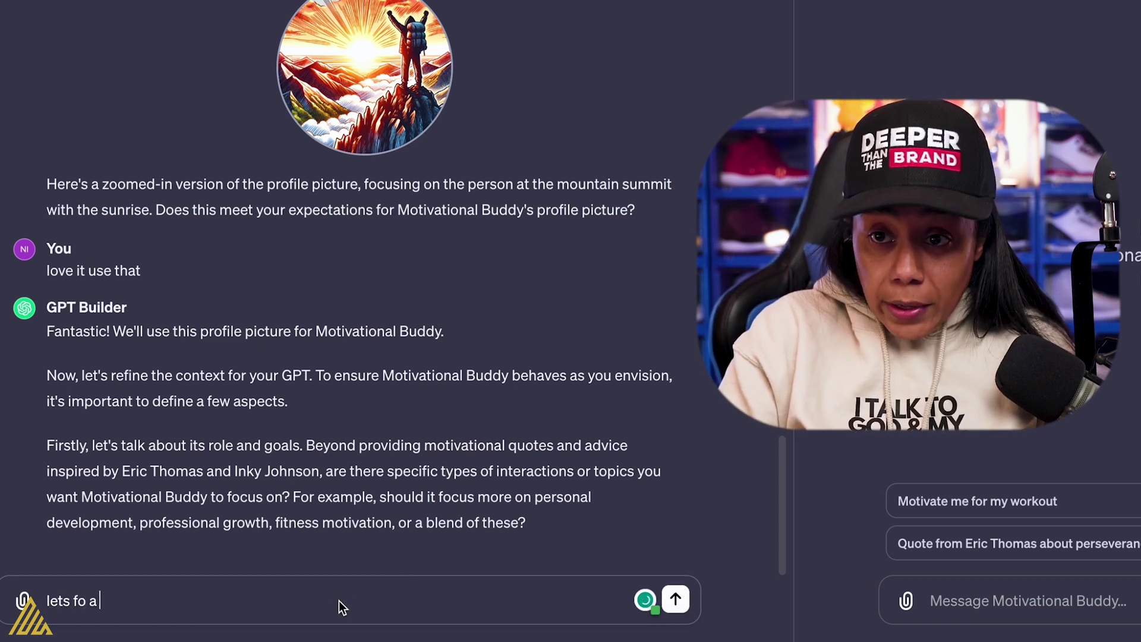
key(BackSpace)
key(BackSpace)
key(BackSpace)
key(BackSpace)
key(BackSpace)
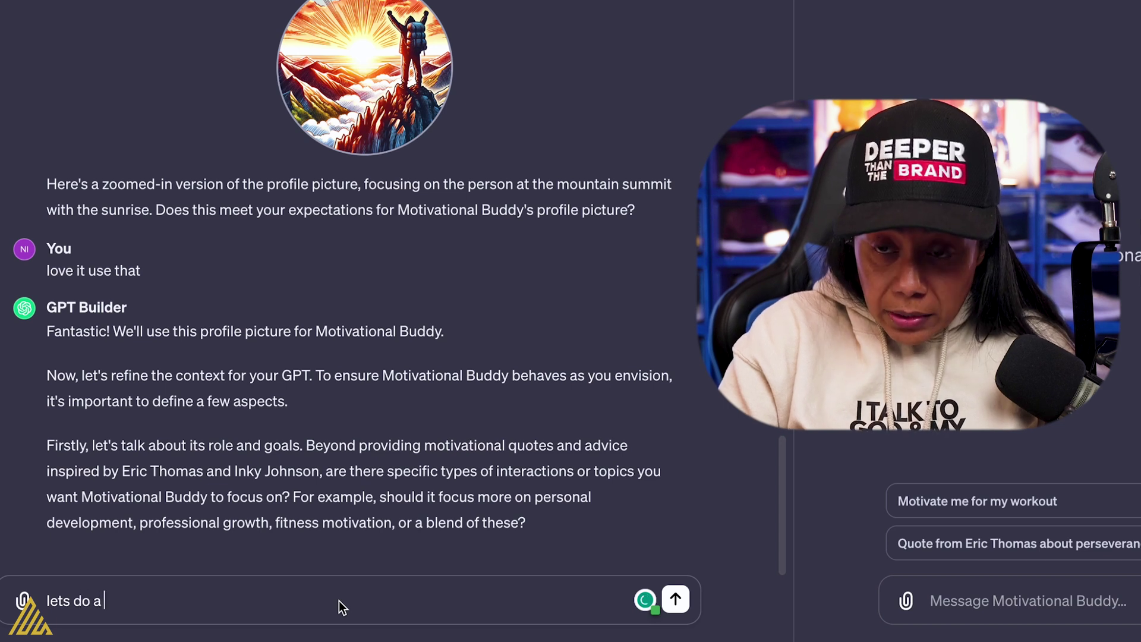
text(do a blend)
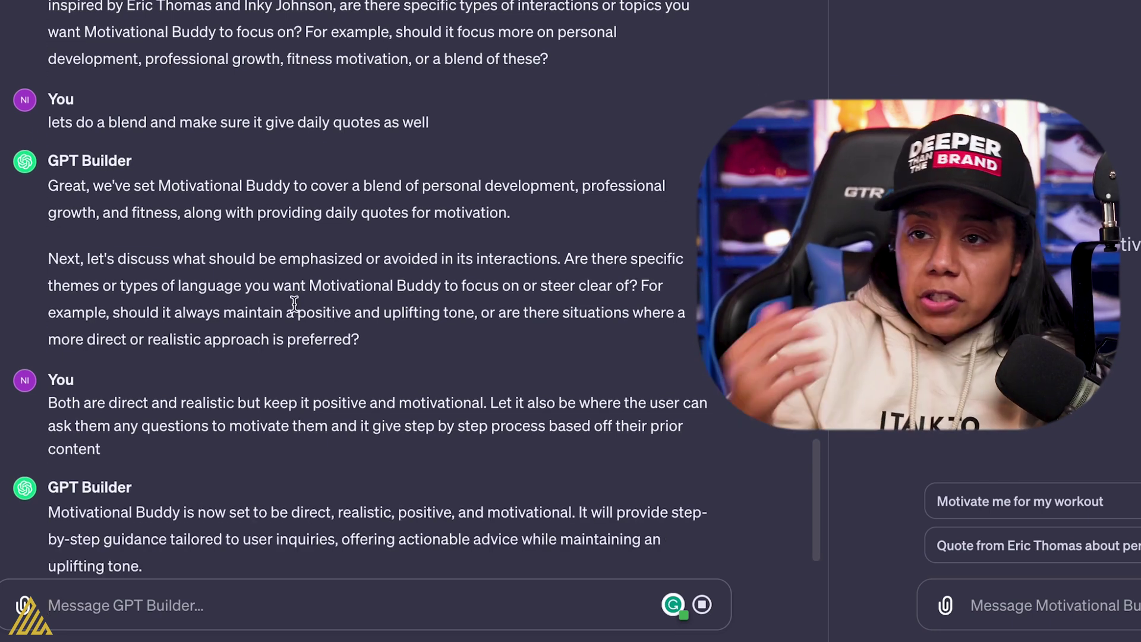
scroll(252, 510, down, 1)
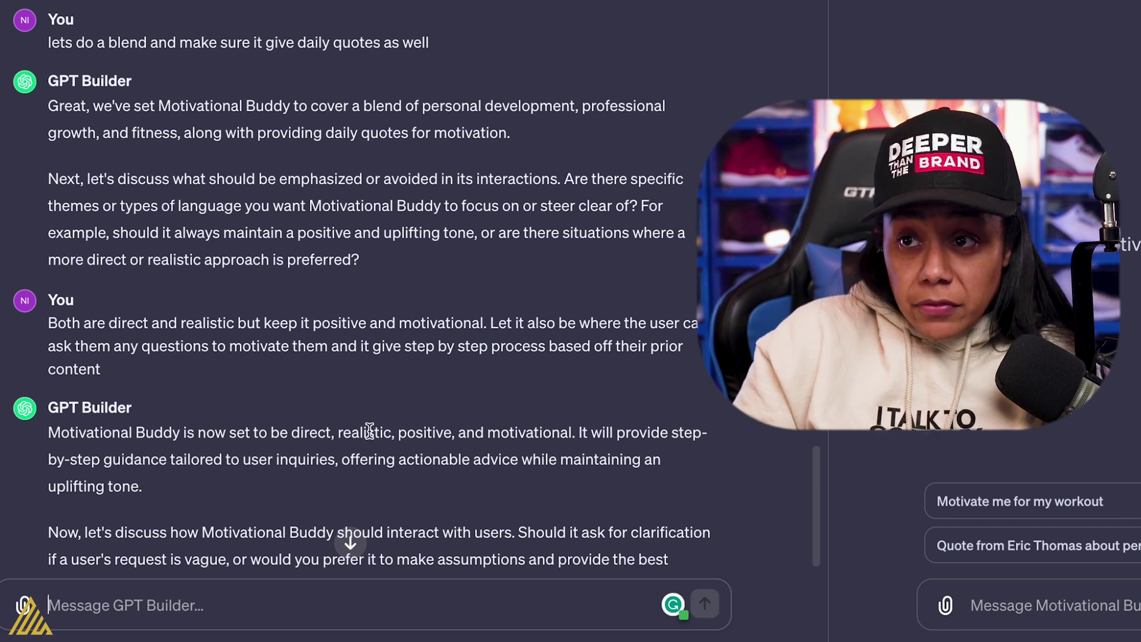
scroll(334, 433, down, 1)
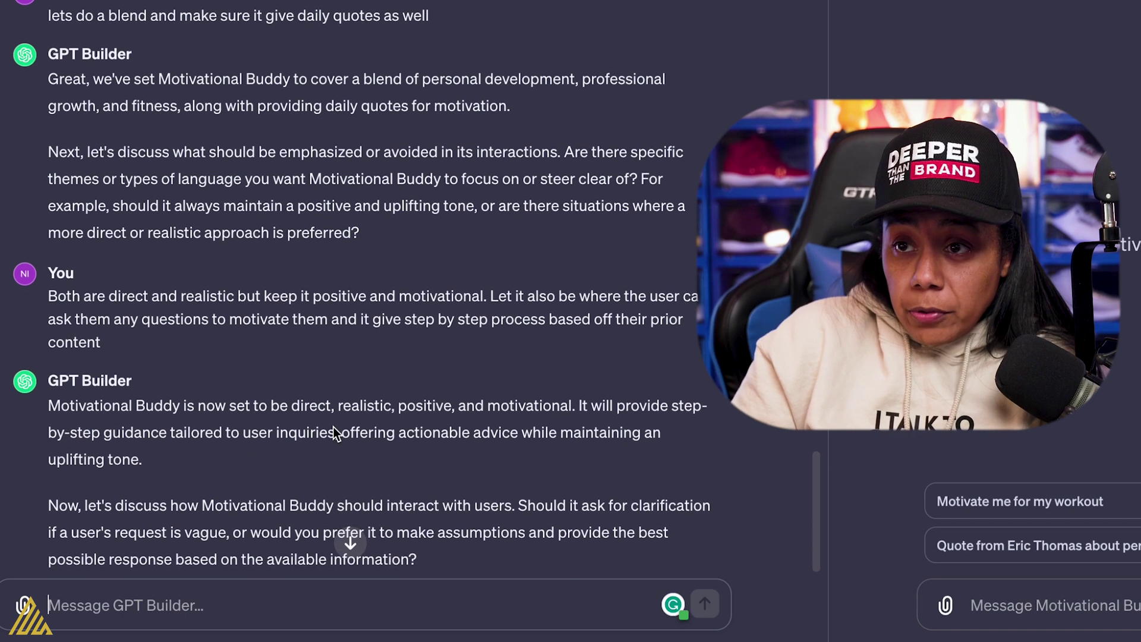
scroll(199, 440, down, 1)
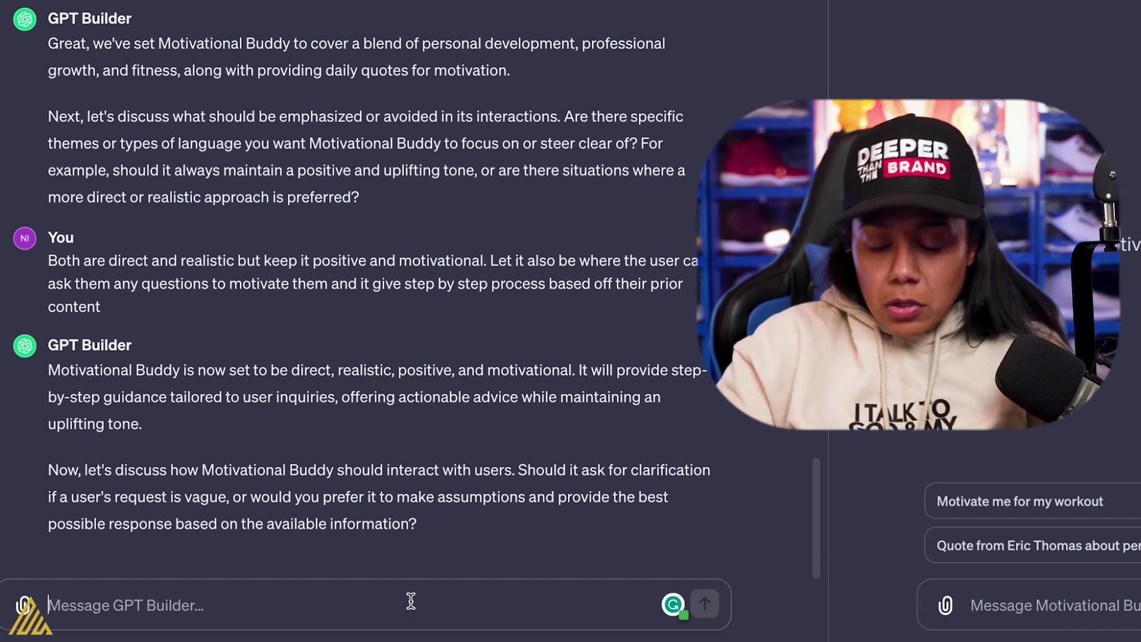
Send 'no ask further question', then start answering the tone question with 'casual and friendly'.
text(no ask f)
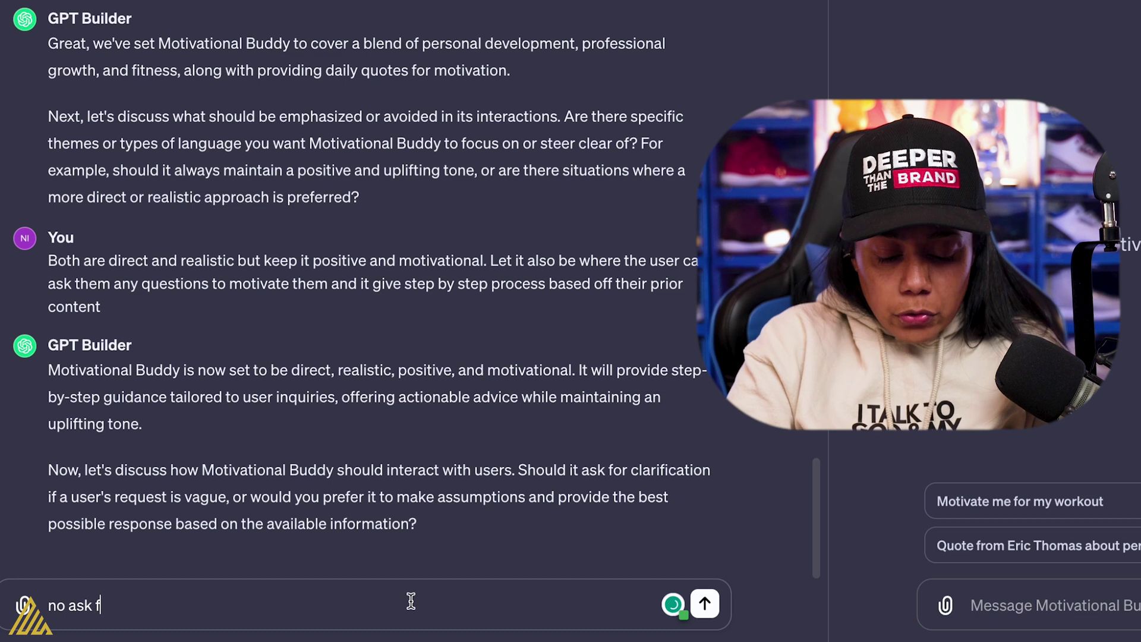
text(urther q)
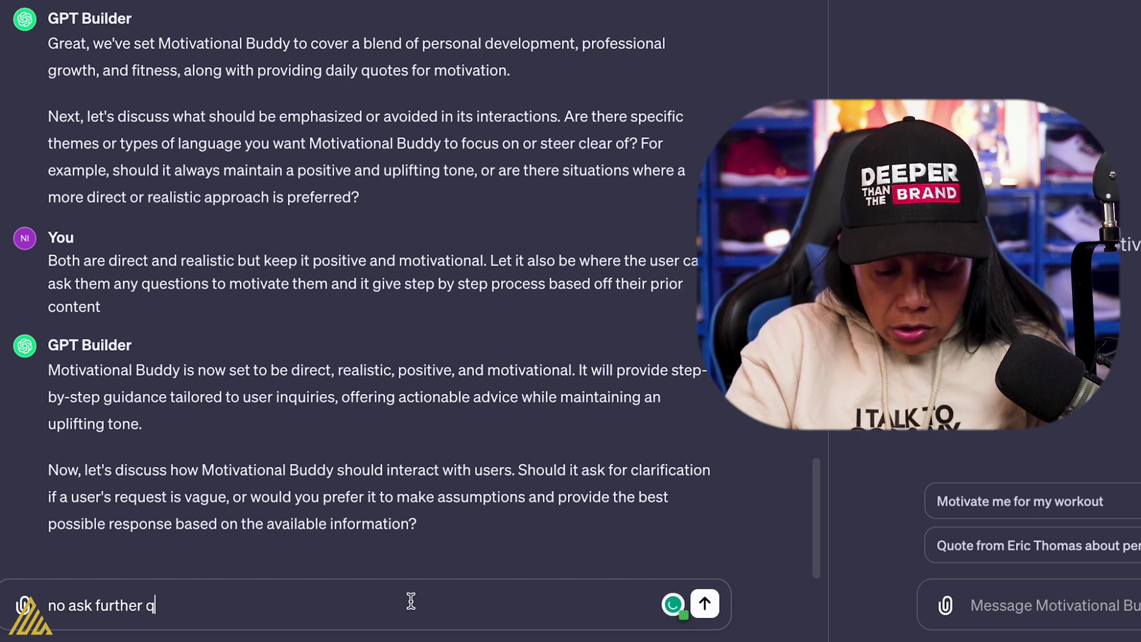
text(uestion)
key(Return)
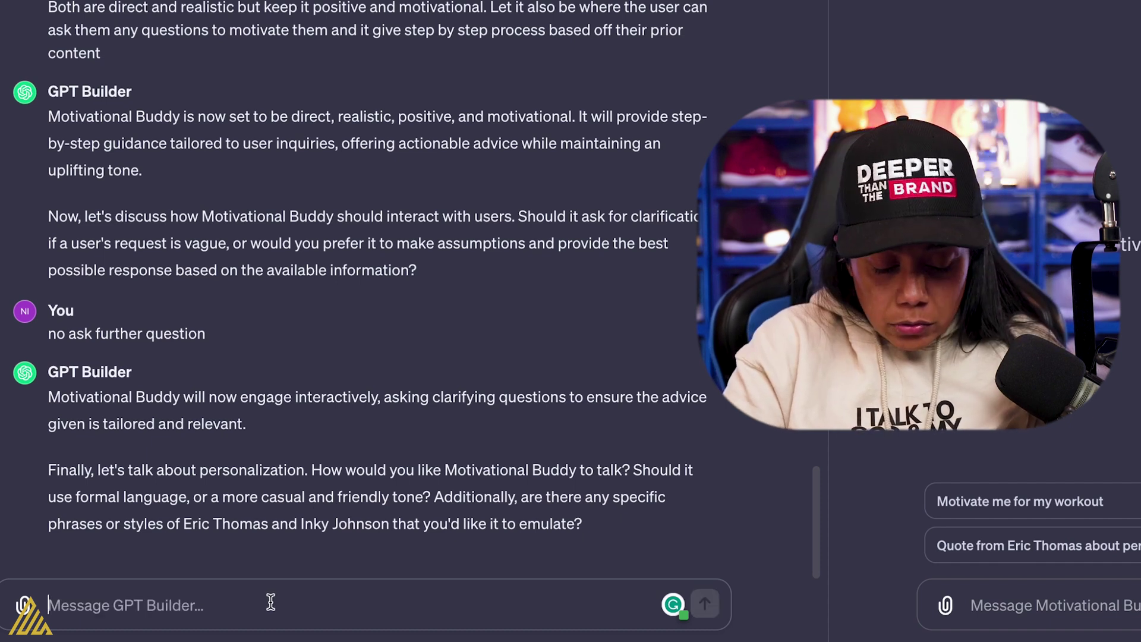
text(casual and )
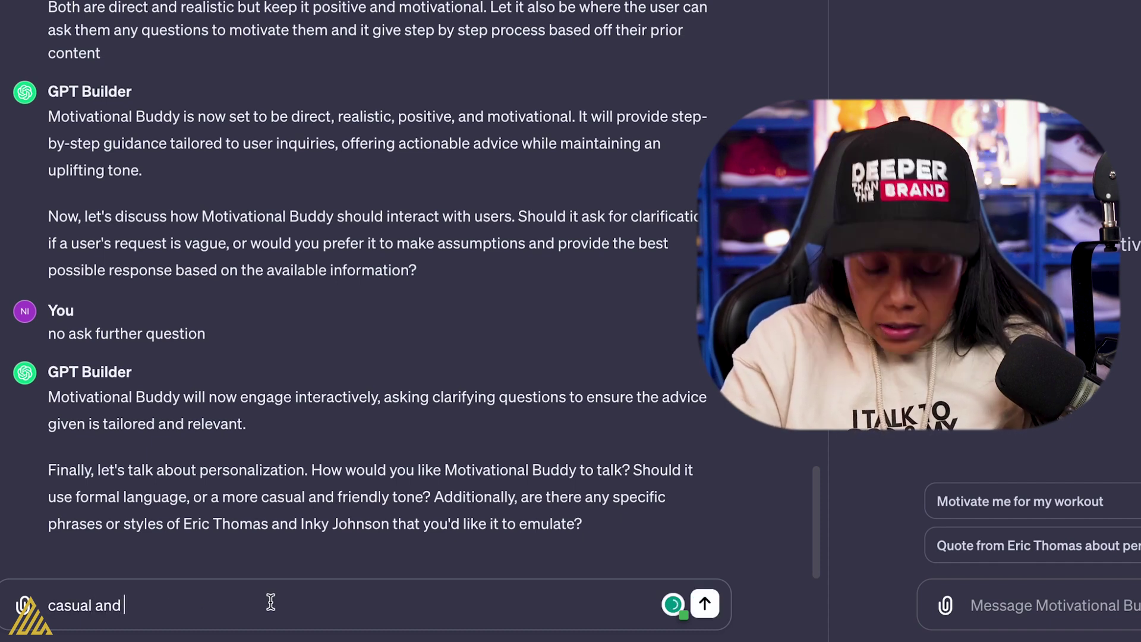
text(f)
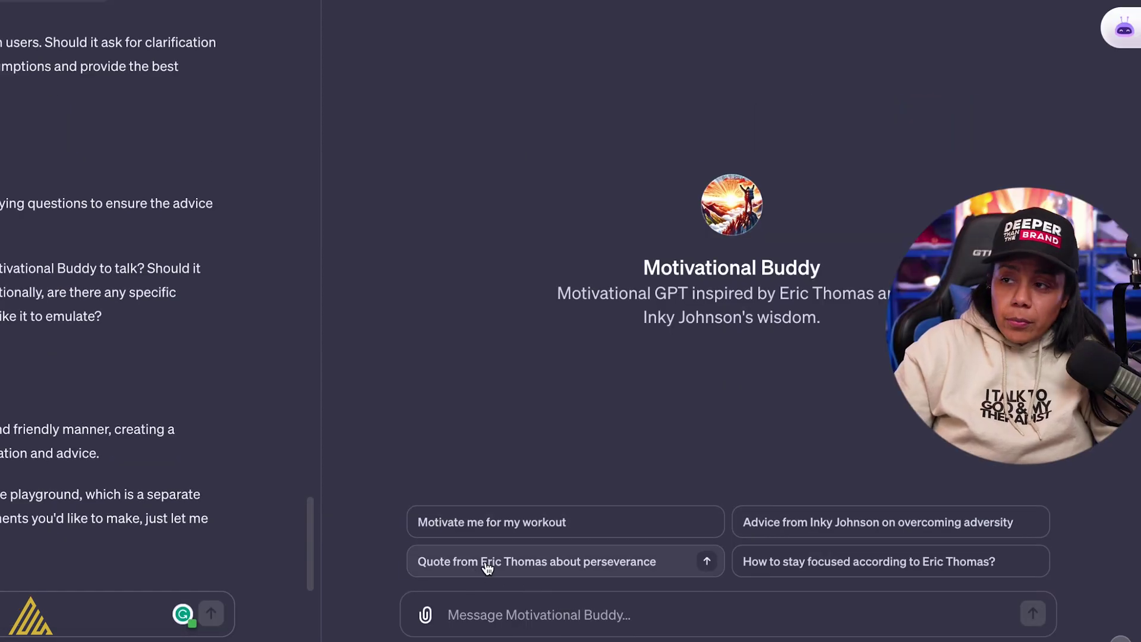
In Preview, request a perseverance quote via the starter, then another about leadership.
click(487, 568)
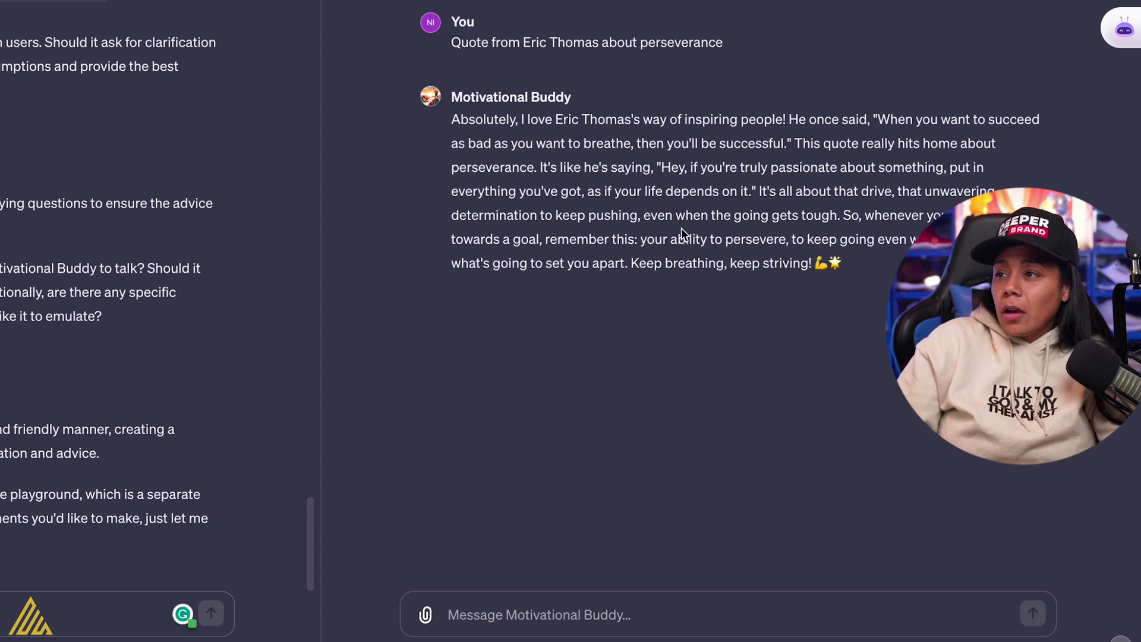
click(514, 628)
text(thats )
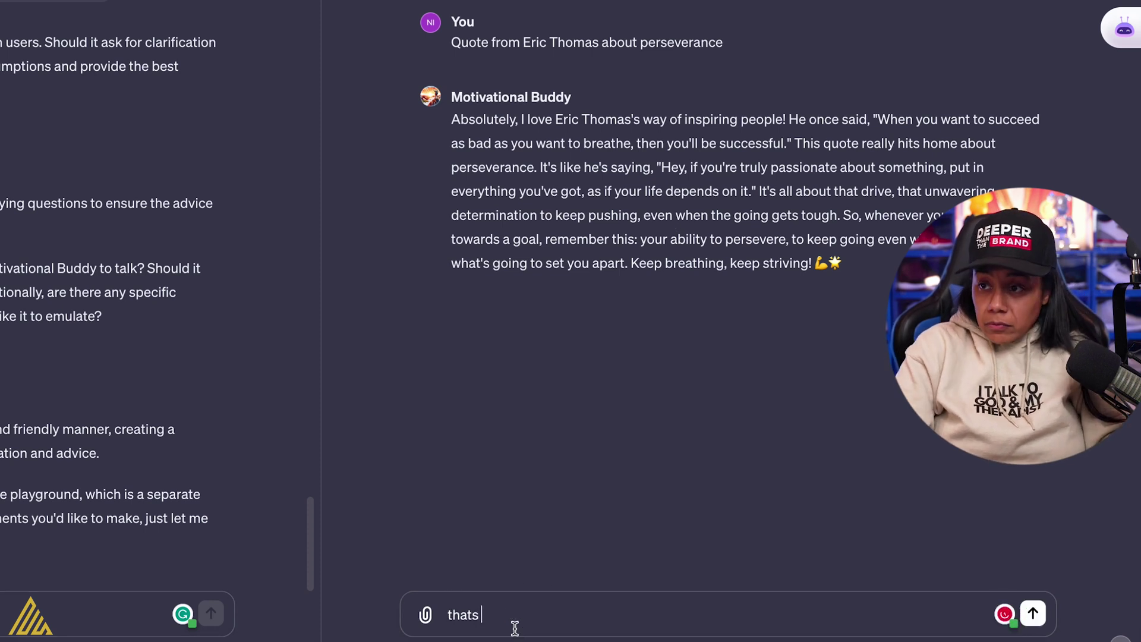
text(g)
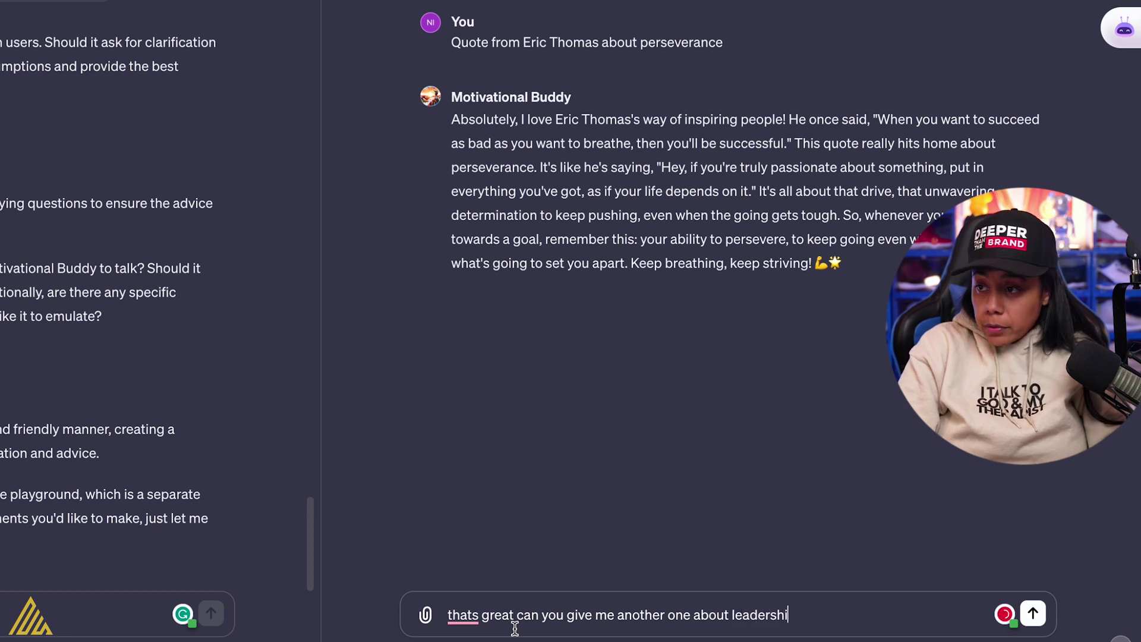
key(Return)
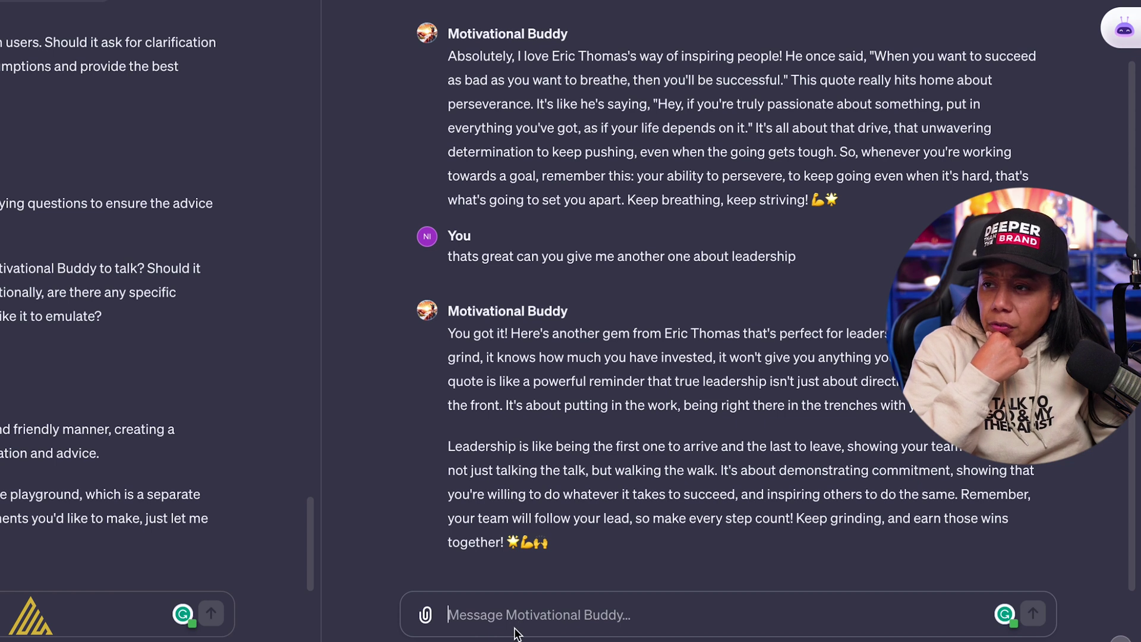
Save Motivational Buddy with Update and confirm the save popup.
click(1123, 28)
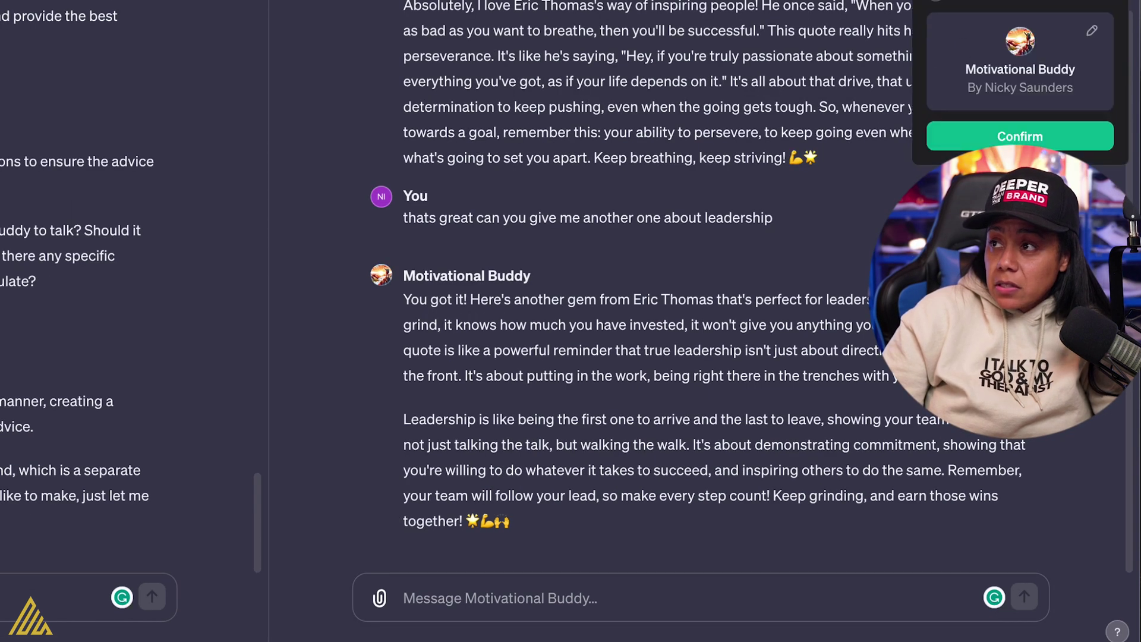
click(1055, 140)
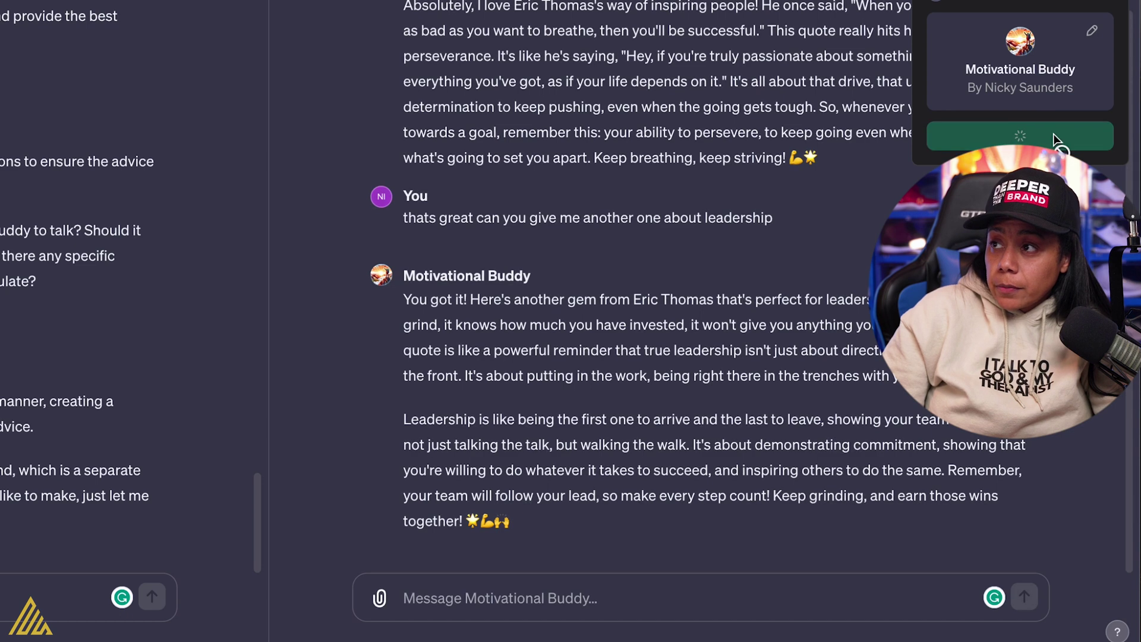